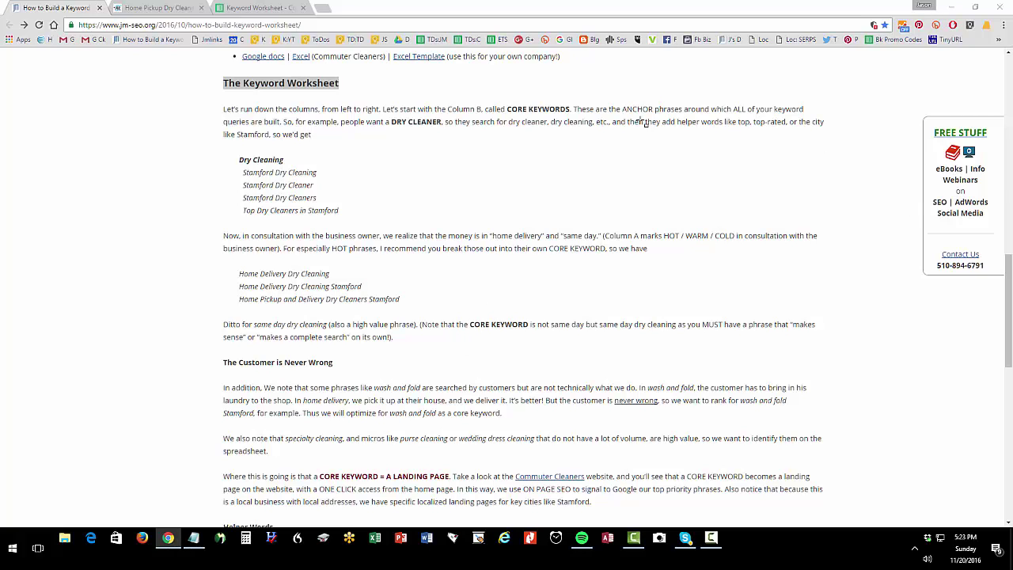
Review the article's core keywords explanation and the insurance types offered on the Progressive home page
mouse_move(499, 98)
mouse_down()
mouse_move(547, 130)
mouse_move(576, 126)
mouse_up()
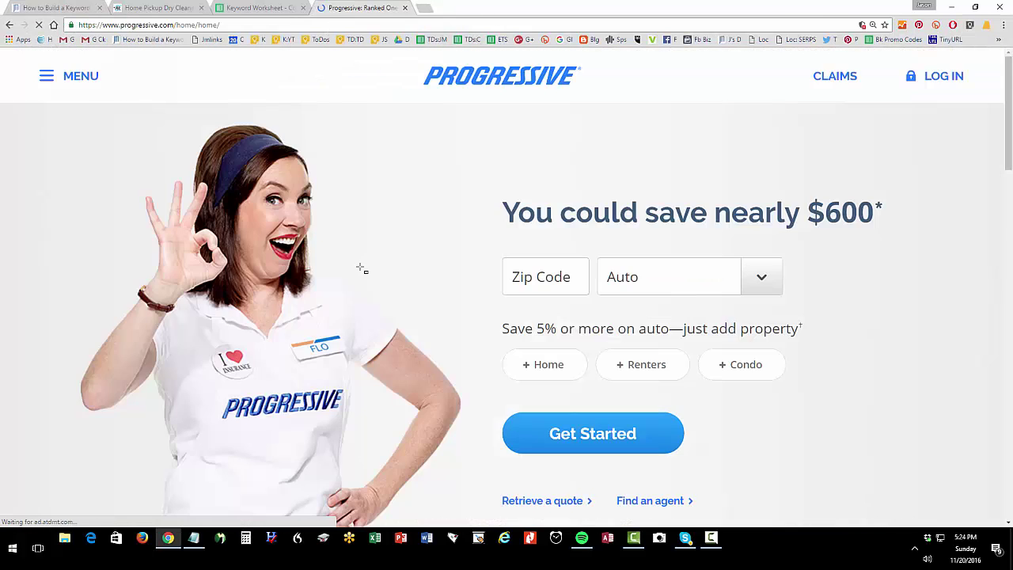
scroll(362, 269, down, 7)
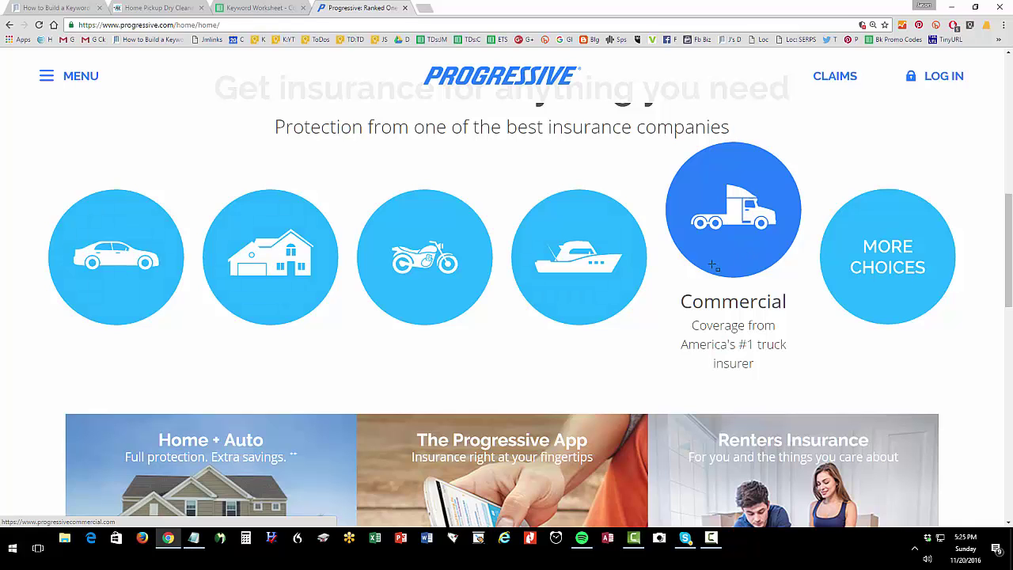
Switch to the keyword worksheet and select the CORE KEYWORDS / CUSTOMER SCENARIOS heading in column B
click(254, 7)
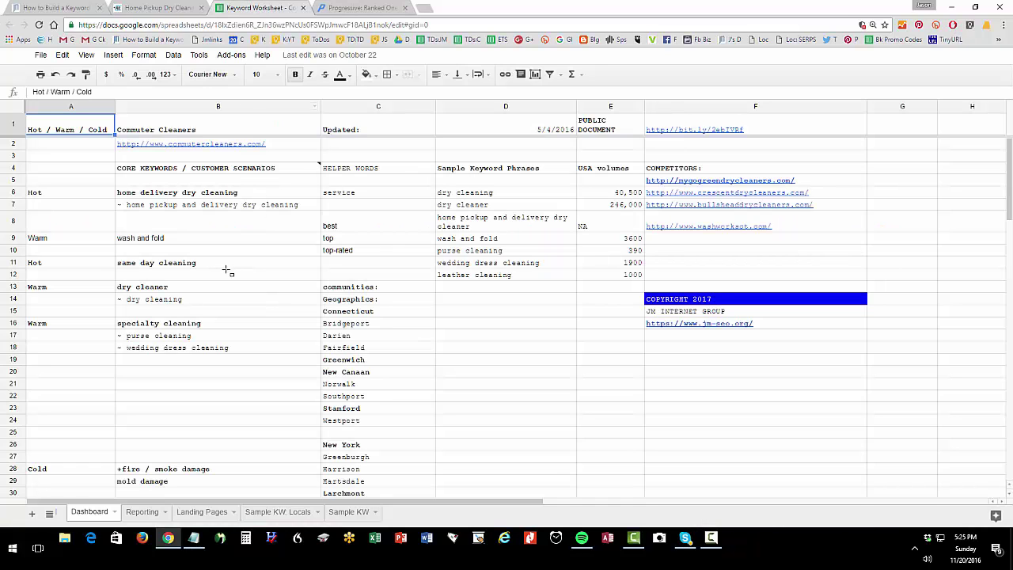
click(208, 109)
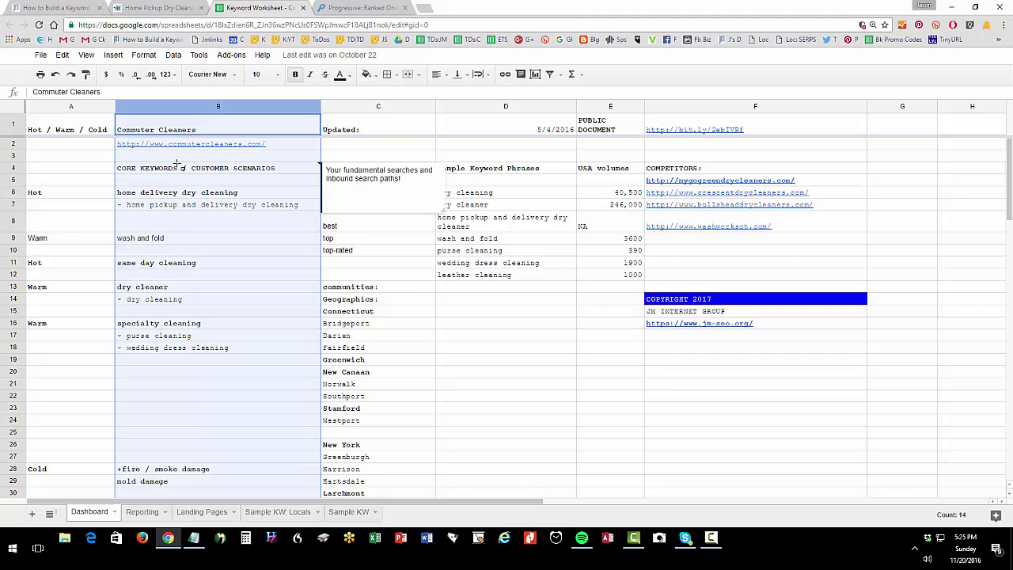
click(206, 167)
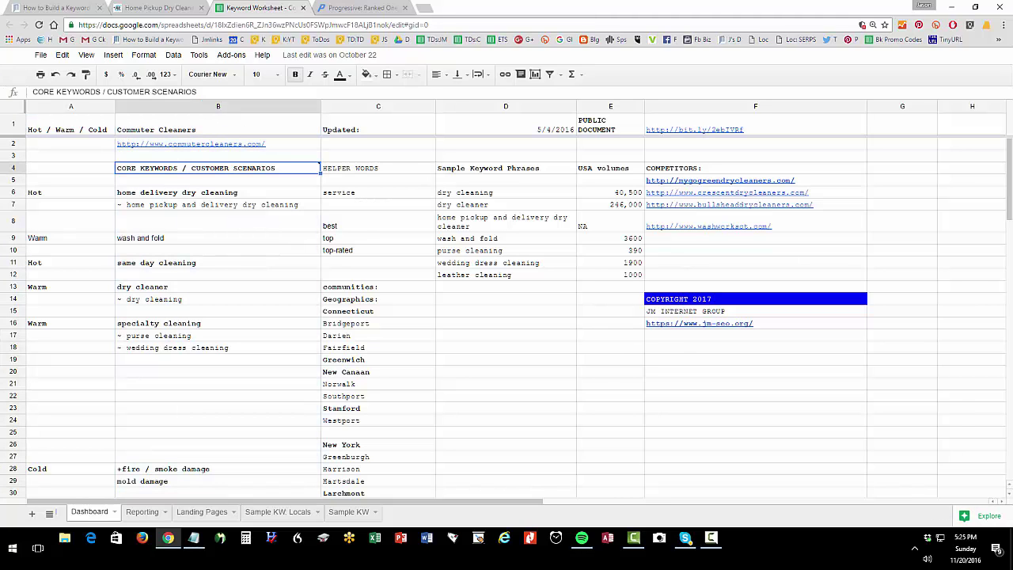
Point out the core keywords home delivery dry cleaning, wash and fold, dry cleaner and specialty cleaning in column B
mouse_move(99, 174)
mouse_down()
mouse_move(171, 215)
mouse_move(254, 212)
mouse_up()
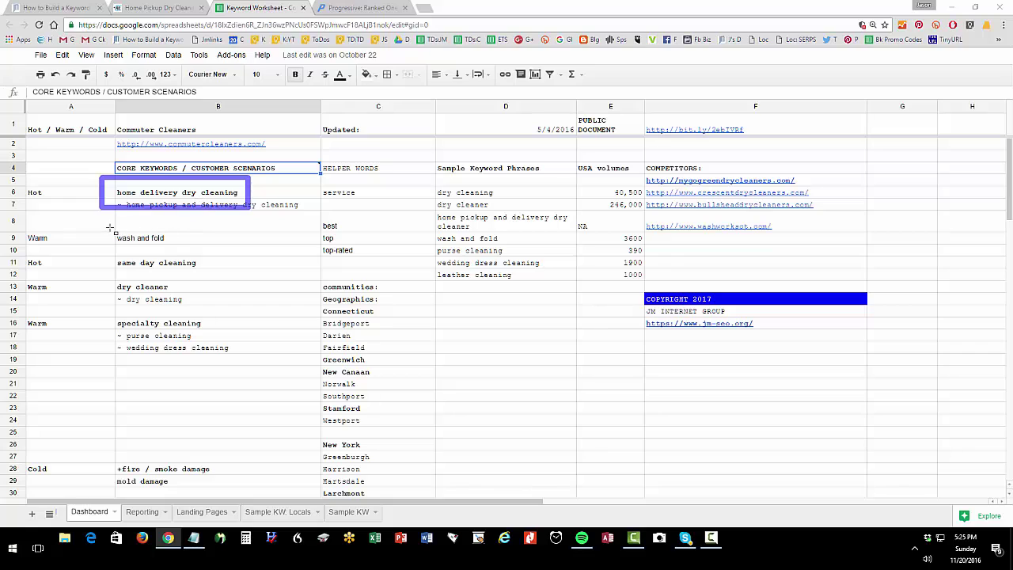
drag(172, 253, 177, 253)
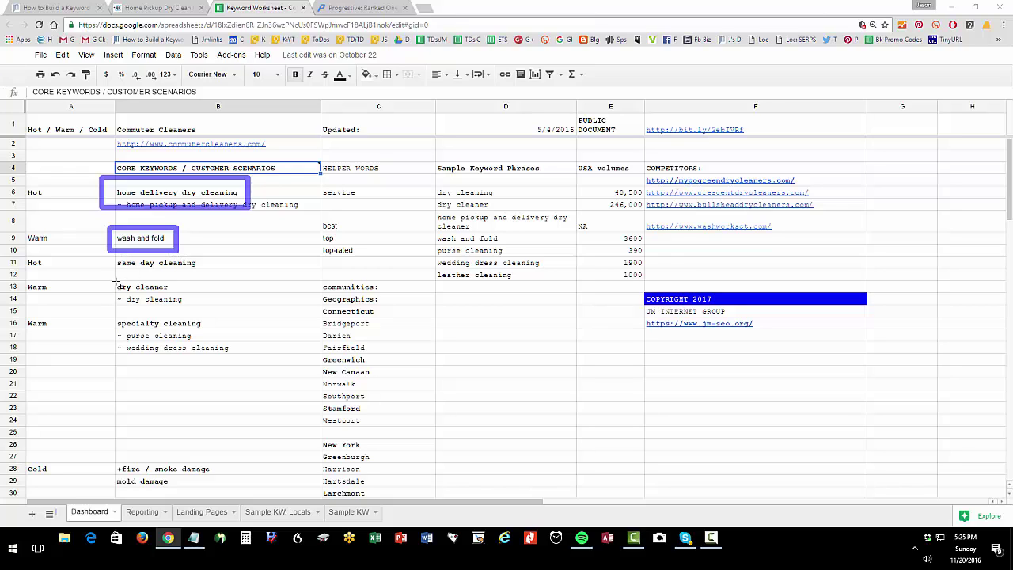
drag(101, 277, 176, 298)
mouse_move(101, 314)
mouse_down()
mouse_move(236, 354)
mouse_move(230, 339)
mouse_up()
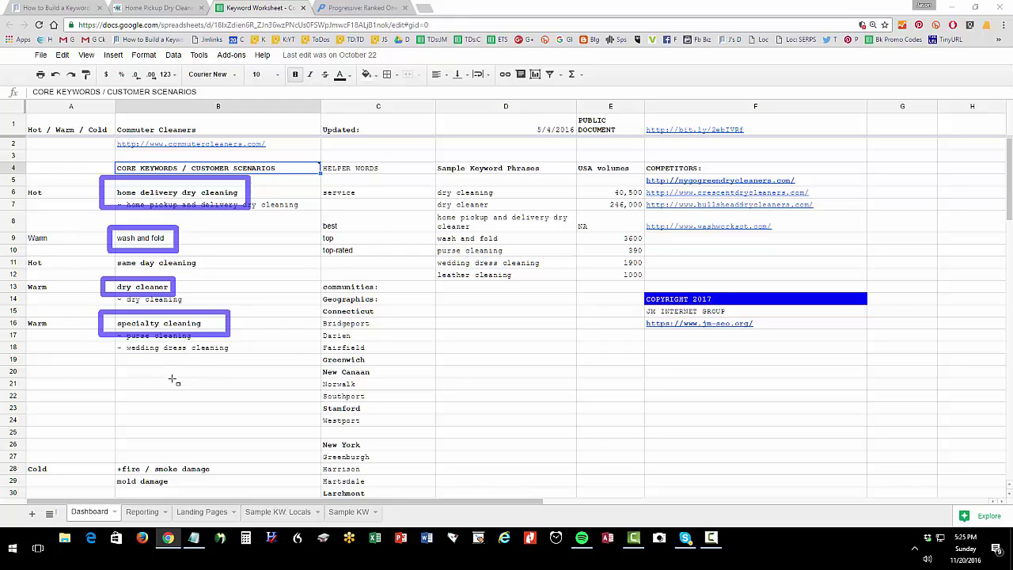
Point out the Hot / Warm / Cold ratings in column A and the helper words and geographic terms in column C
drag(105, 473, 8, 150)
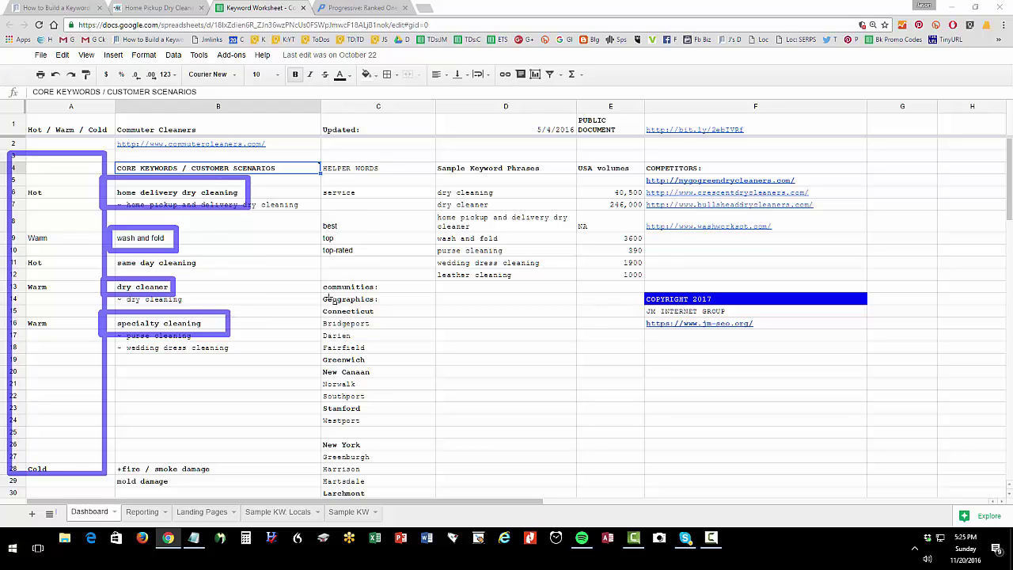
drag(309, 217, 367, 271)
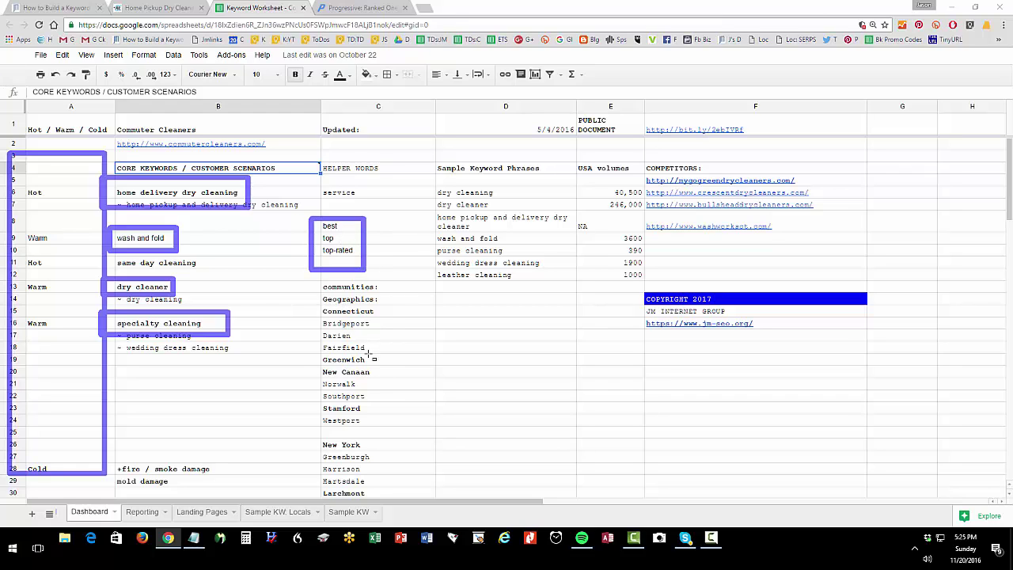
drag(294, 289, 387, 412)
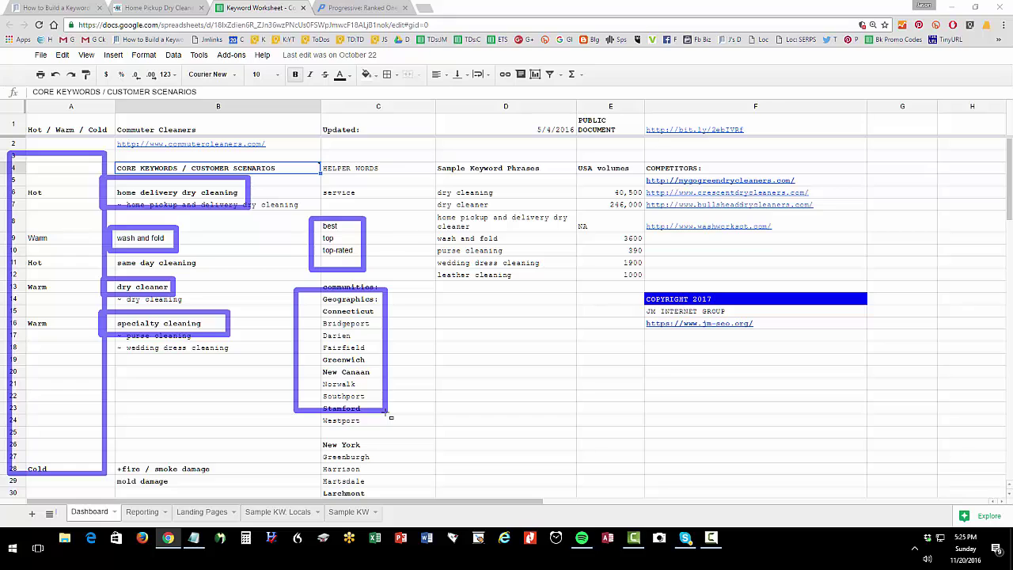
drag(317, 183, 372, 212)
key(Escape)
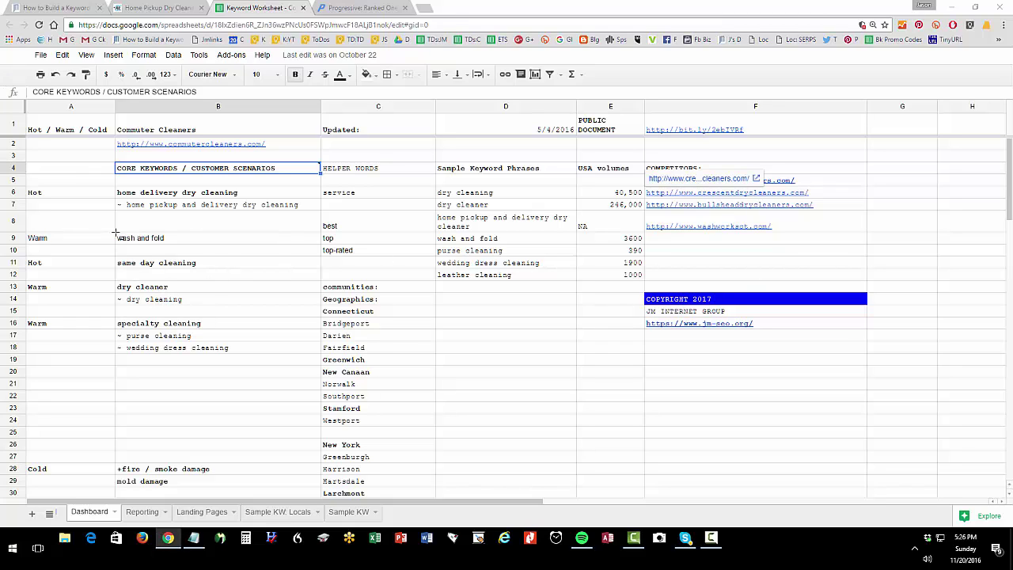
Relate wash and fold to the helper words best and Stamford, and point out dry cleaner and purse cleaning
drag(110, 229, 187, 250)
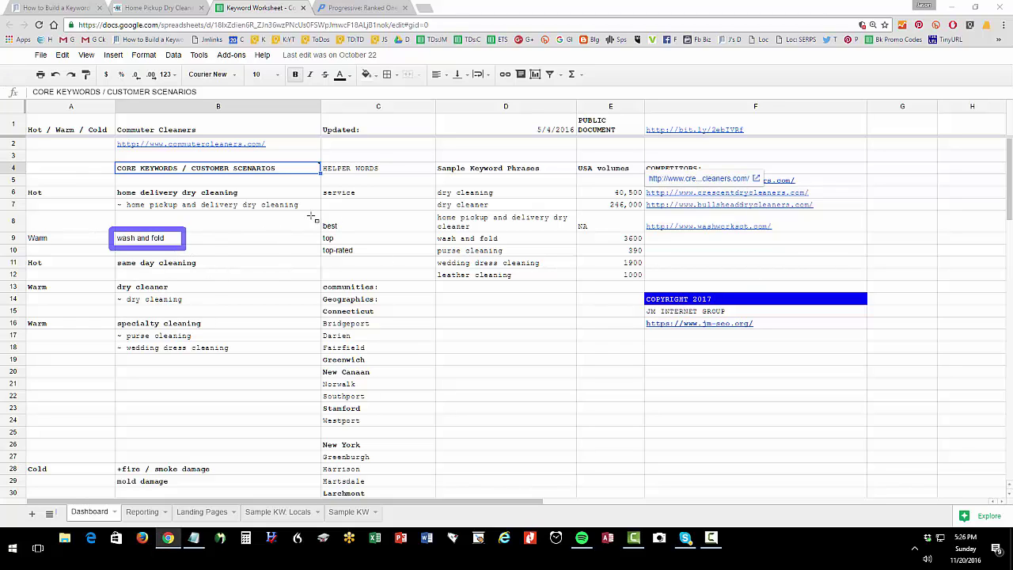
drag(313, 215, 353, 235)
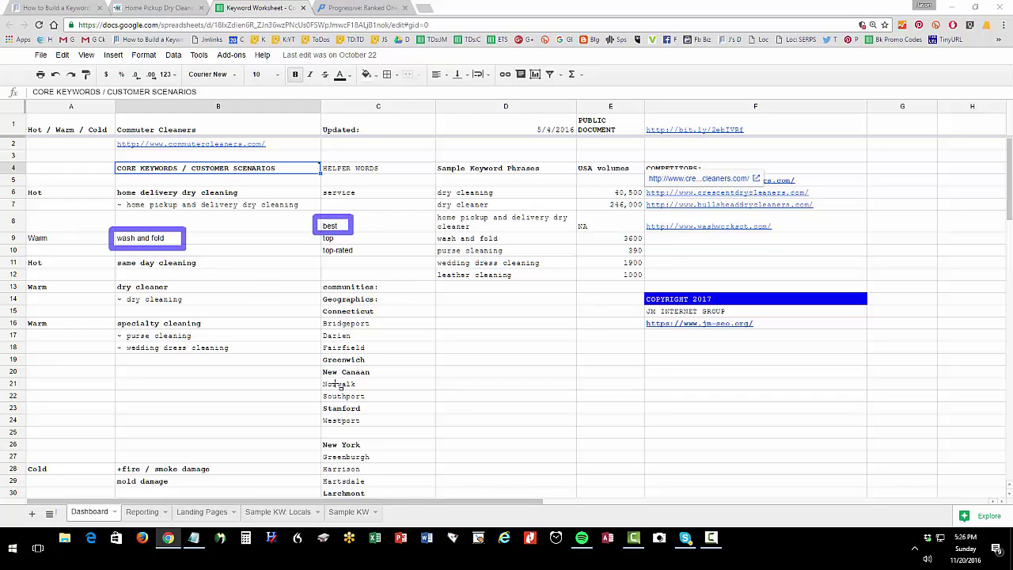
mouse_move(310, 390)
mouse_down()
mouse_move(361, 421)
mouse_move(380, 420)
mouse_up()
drag(108, 279, 193, 302)
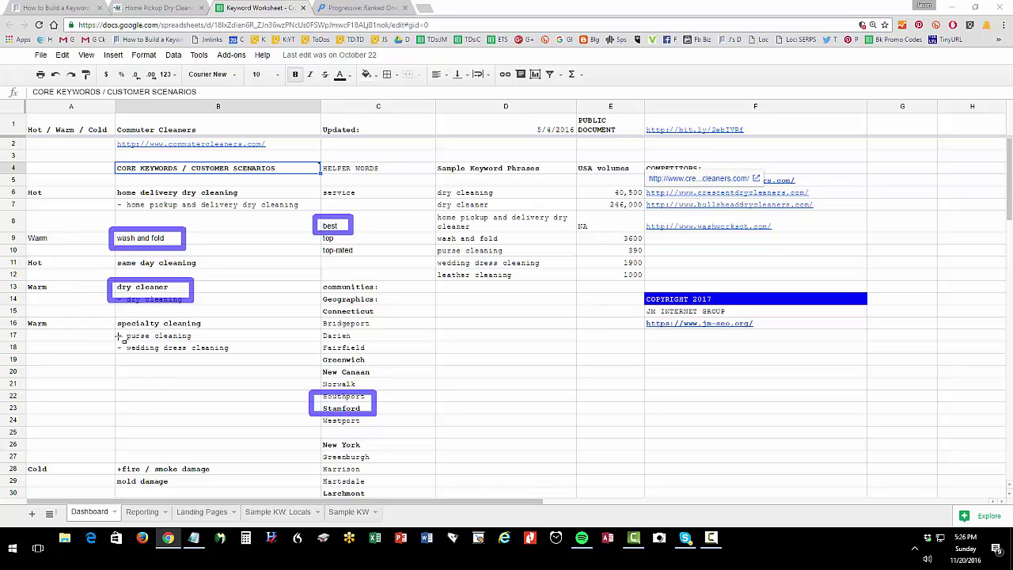
key(Escape)
mouse_move(101, 329)
mouse_down()
mouse_move(211, 355)
mouse_move(211, 346)
mouse_up()
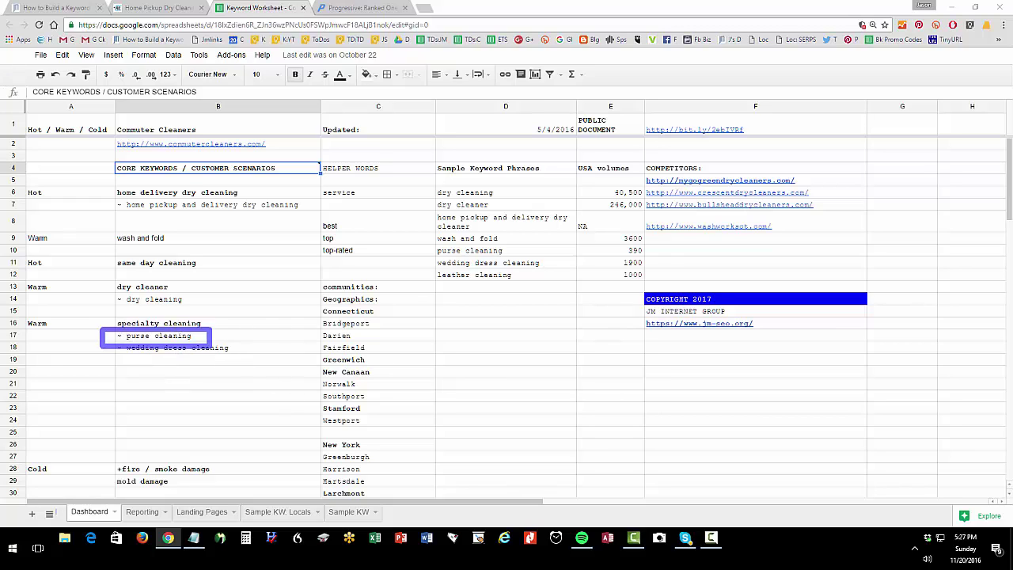
key(Escape)
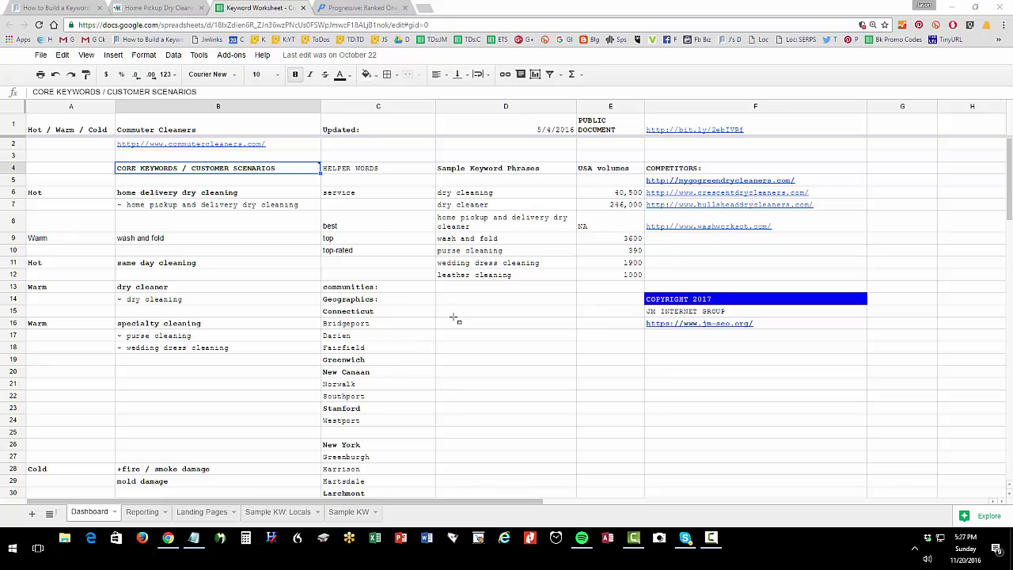
Select the sample keyword phrases in D6:D14 and review the neighbouring USA volumes and competitor links
drag(491, 287, 491, 193)
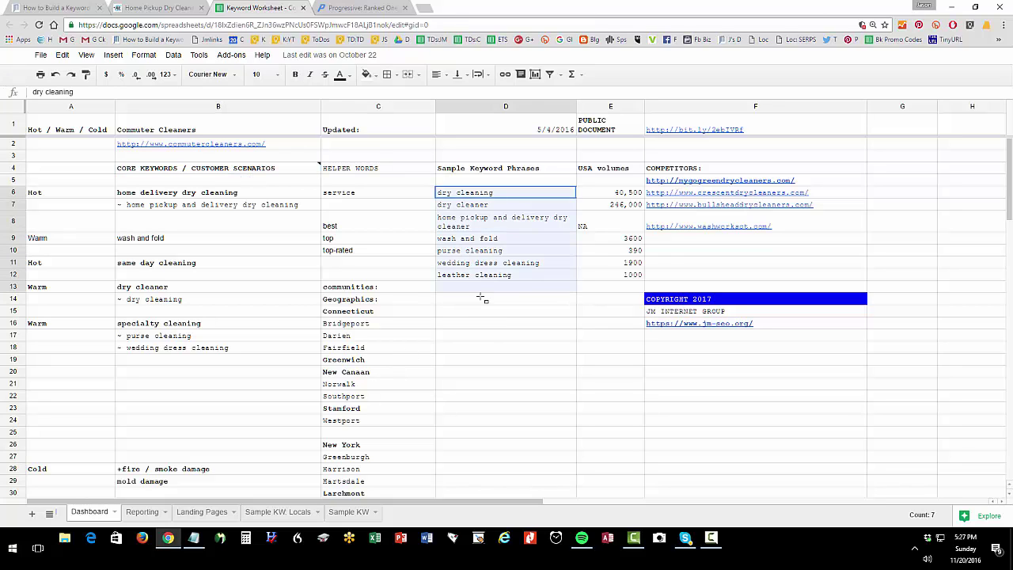
drag(480, 297, 476, 296)
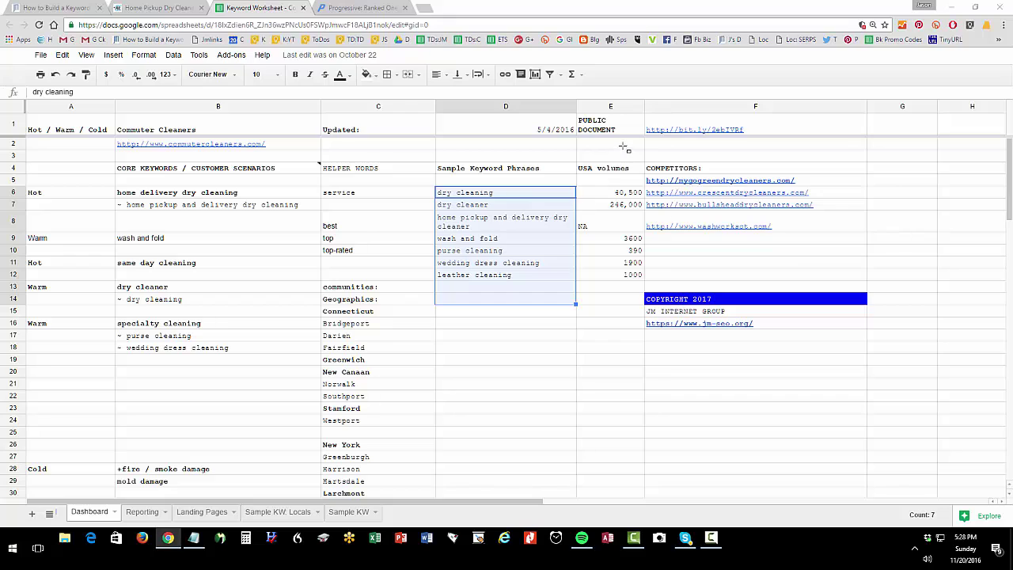
drag(625, 146, 850, 261)
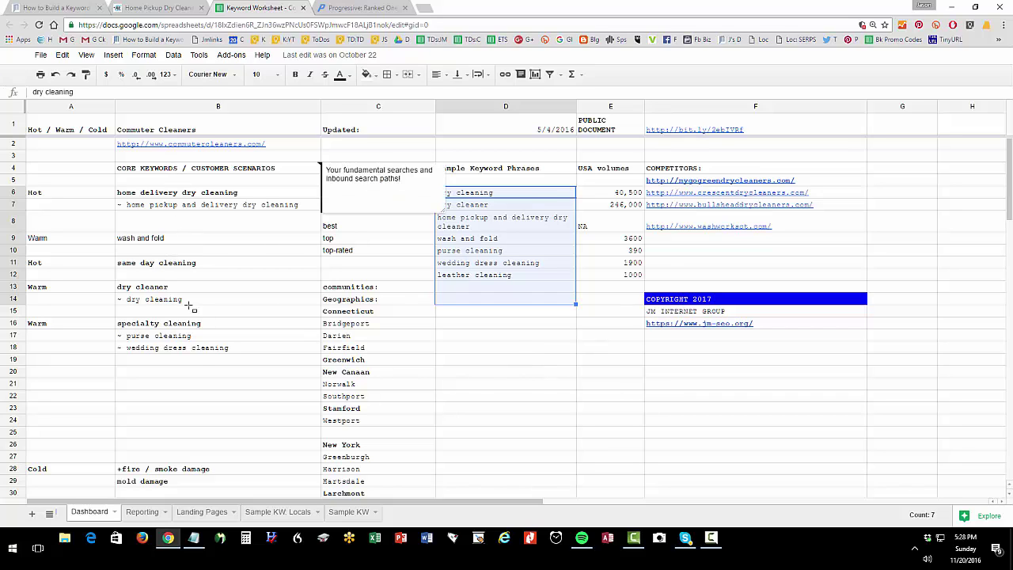
Compare the core keywords in B3:B24 with the sample phrases in D3:D15 by selecting each range, and check the competitor links
drag(174, 155, 194, 420)
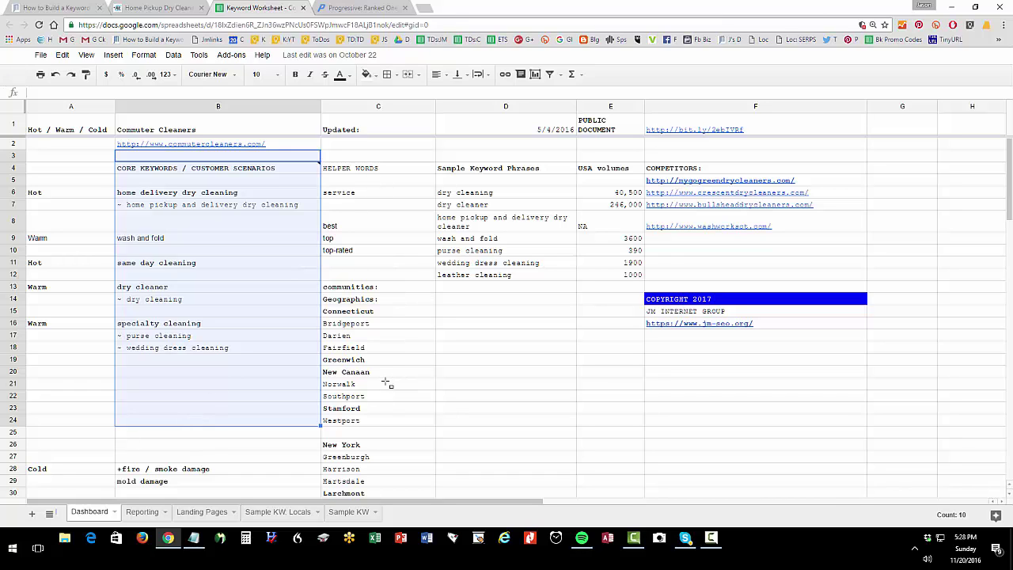
drag(525, 158, 535, 301)
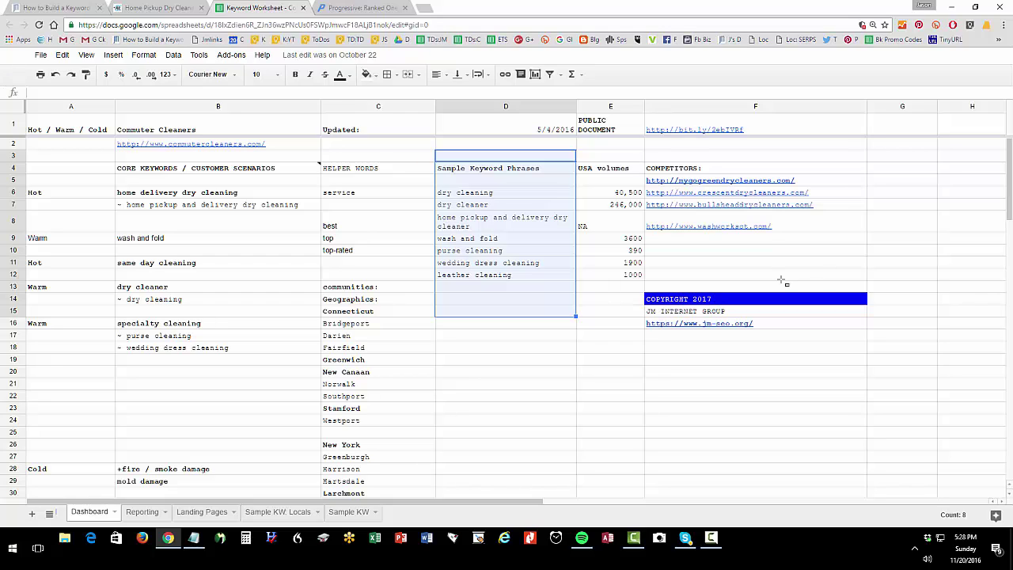
mouse_move(818, 231)
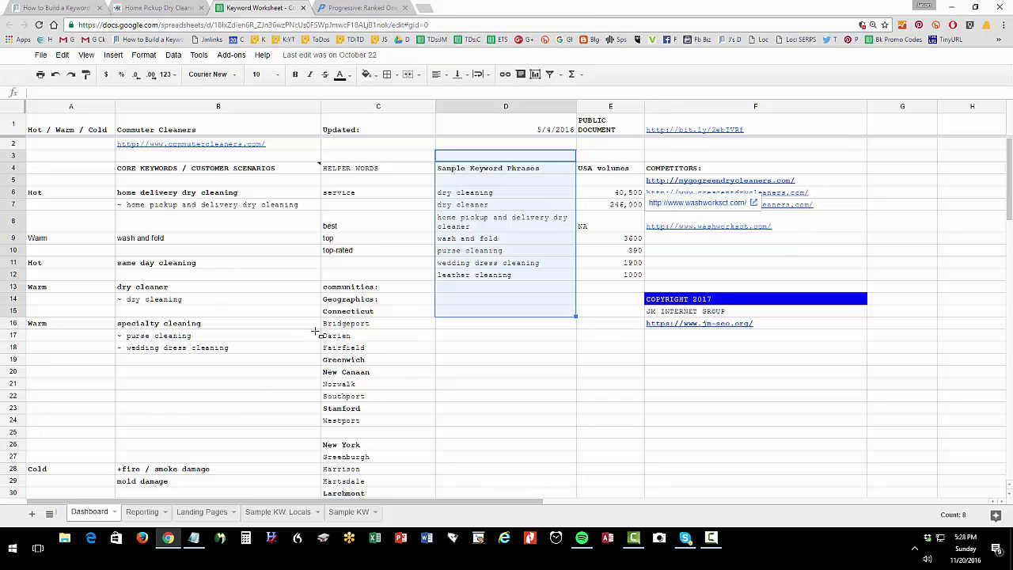
Switch to the Commuter Cleaners website and open the home pickup and delivery page linked in its body text
click(162, 8)
scroll(339, 412, down, 3)
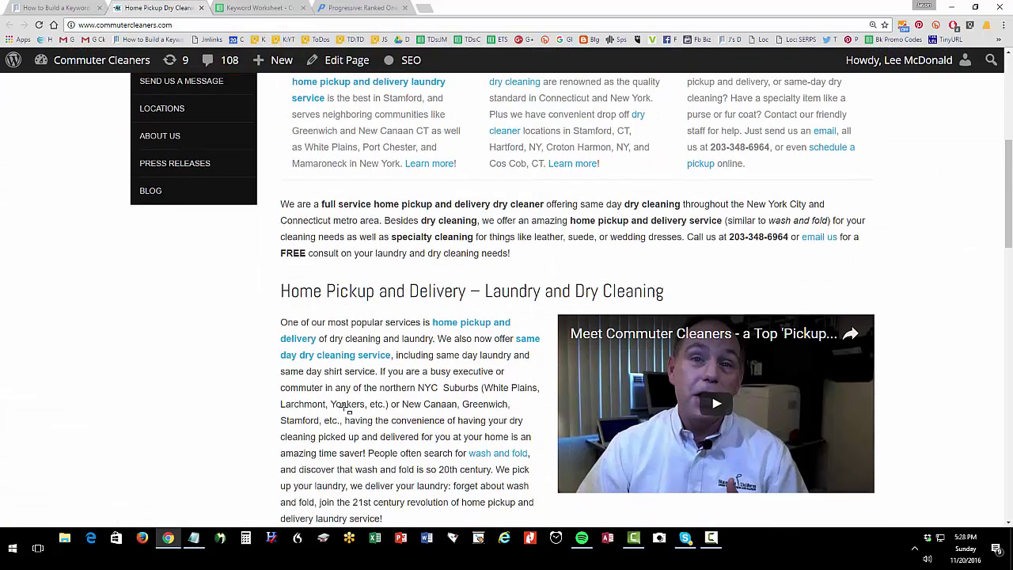
scroll(347, 411, down, 1)
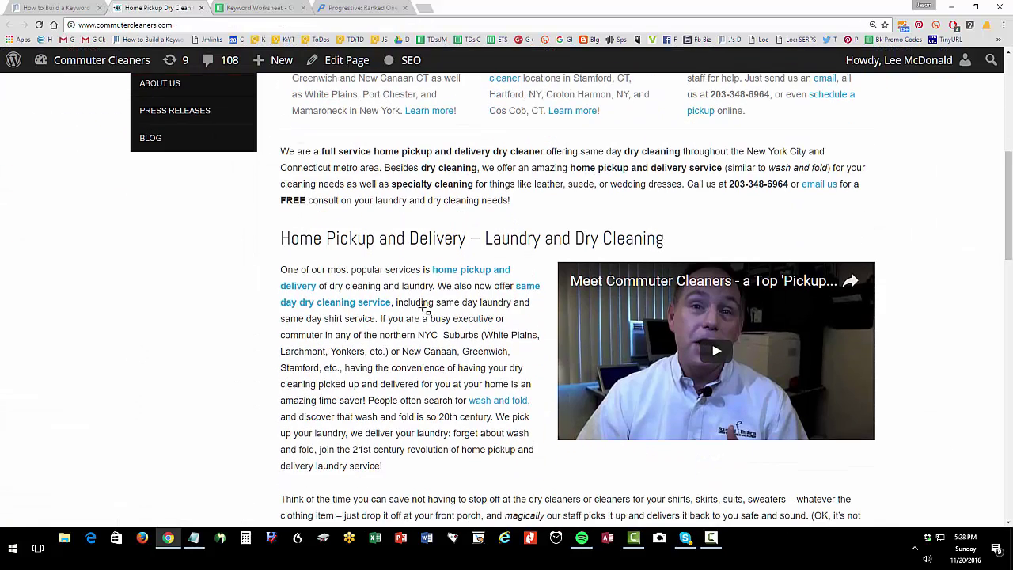
click(465, 276)
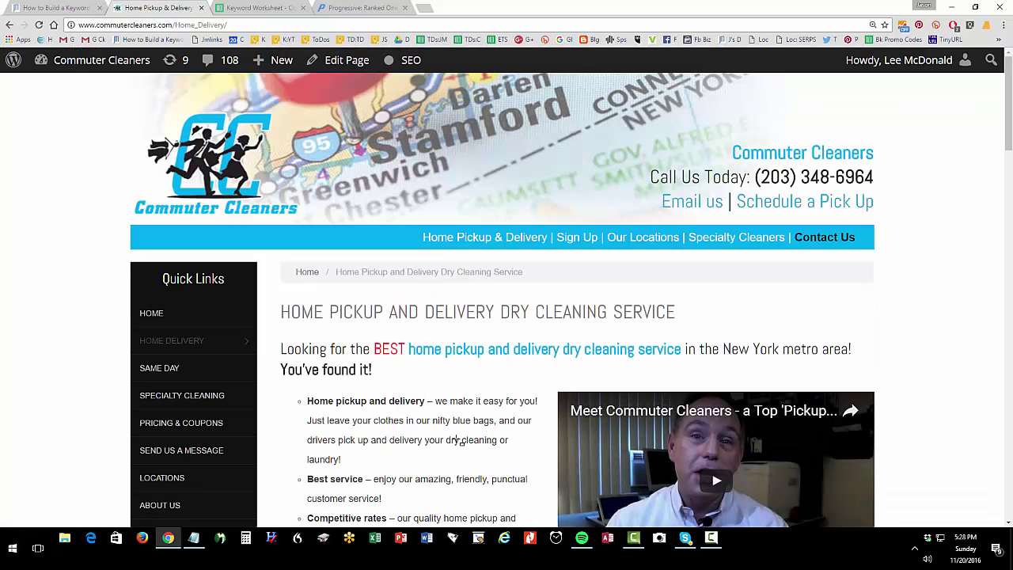
Examine how the home delivery landing page uses the core keyword, helper words such as Best, and place names such as Greenwich
scroll(453, 440, down, 4)
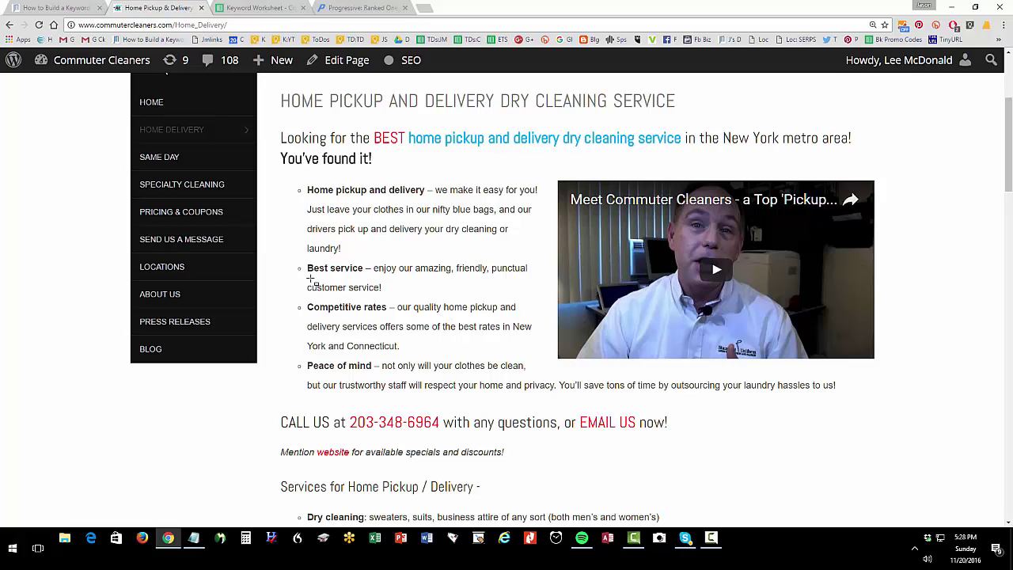
drag(308, 268, 329, 273)
click(376, 259)
scroll(379, 261, down, 8)
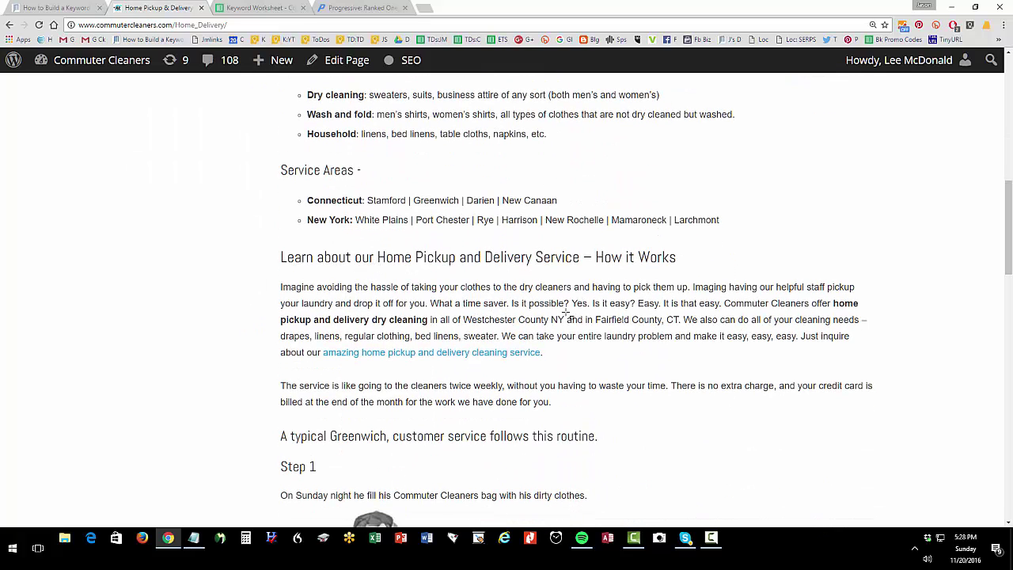
scroll(519, 324, down, 6)
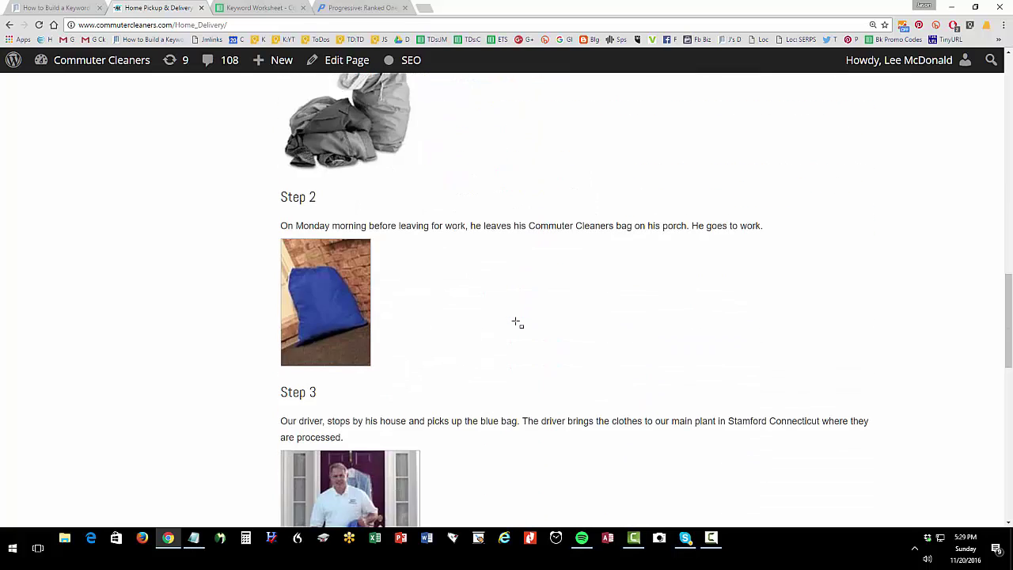
scroll(518, 323, down, 5)
drag(375, 293, 427, 296)
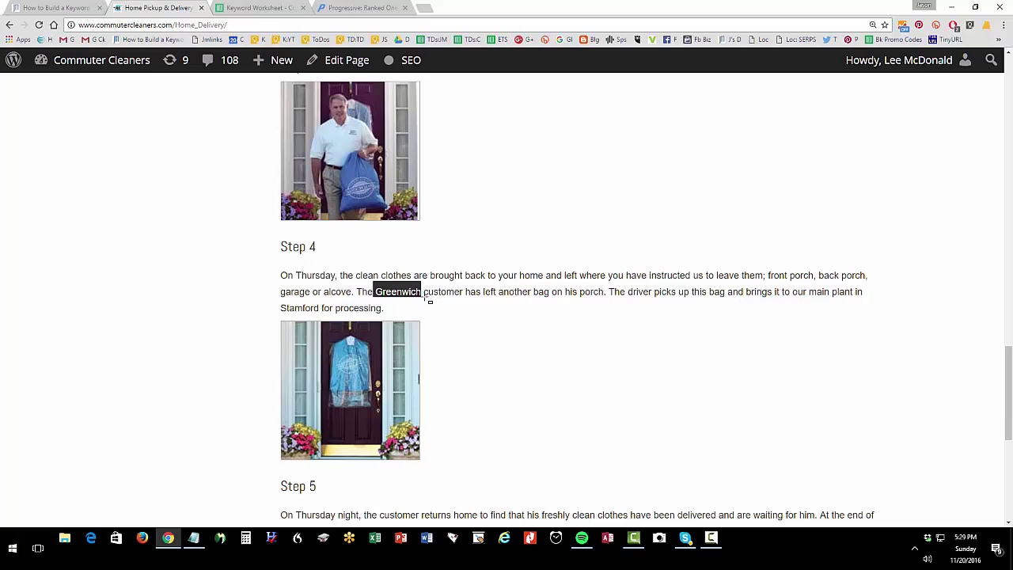
scroll(425, 299, up, 15)
scroll(425, 299, up, 3)
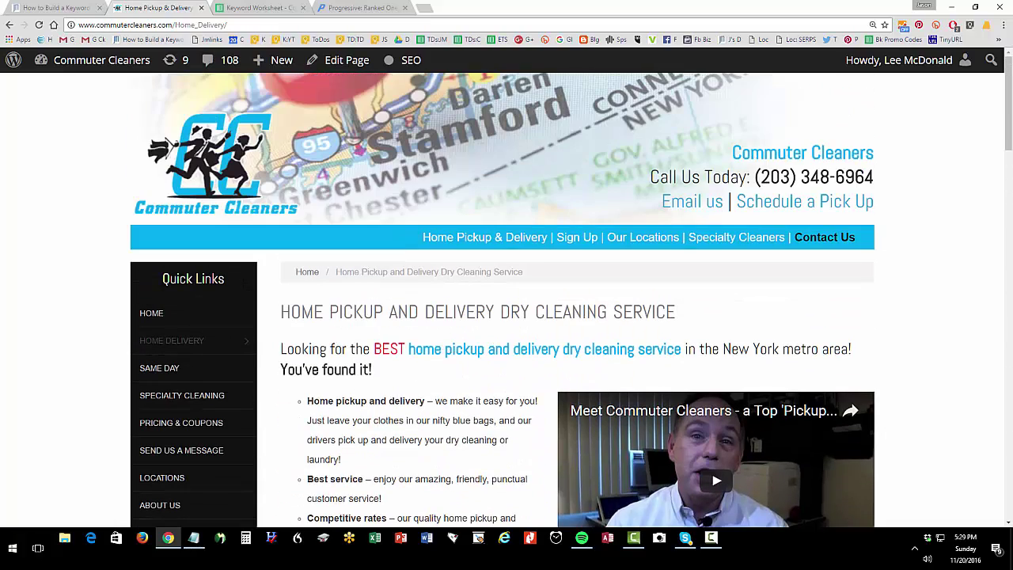
Return to the keyword worksheet and select the home delivery dry cleaning keyword in B6
click(228, 7)
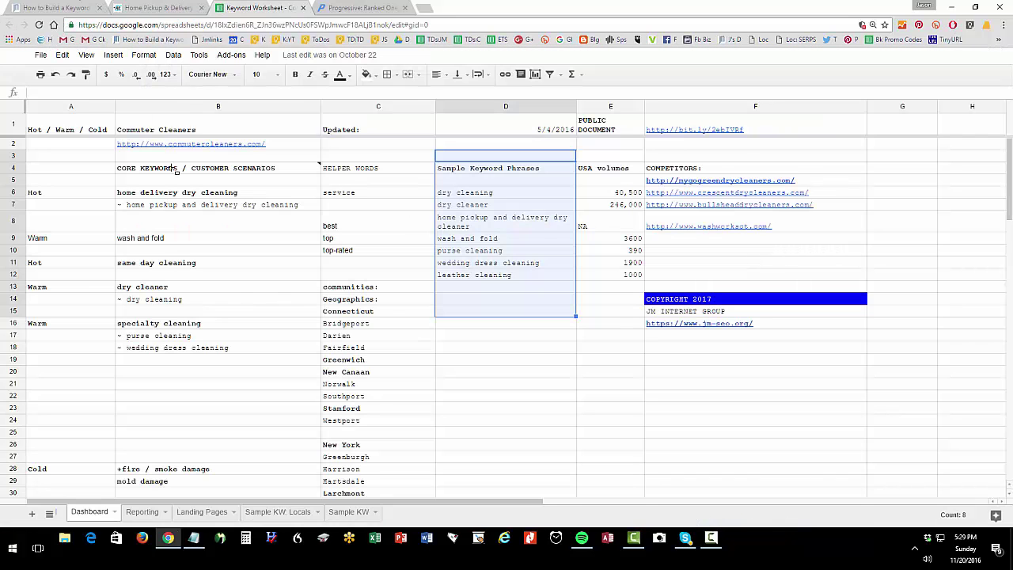
click(164, 197)
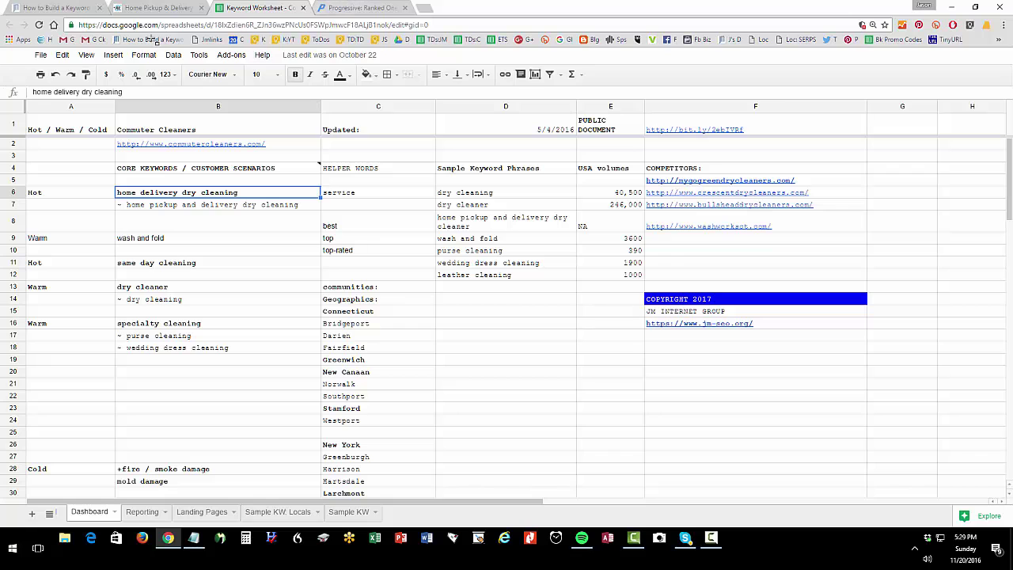
Go back to the Commuter Cleaners home page and review its specialty cleaning services section
click(148, 7)
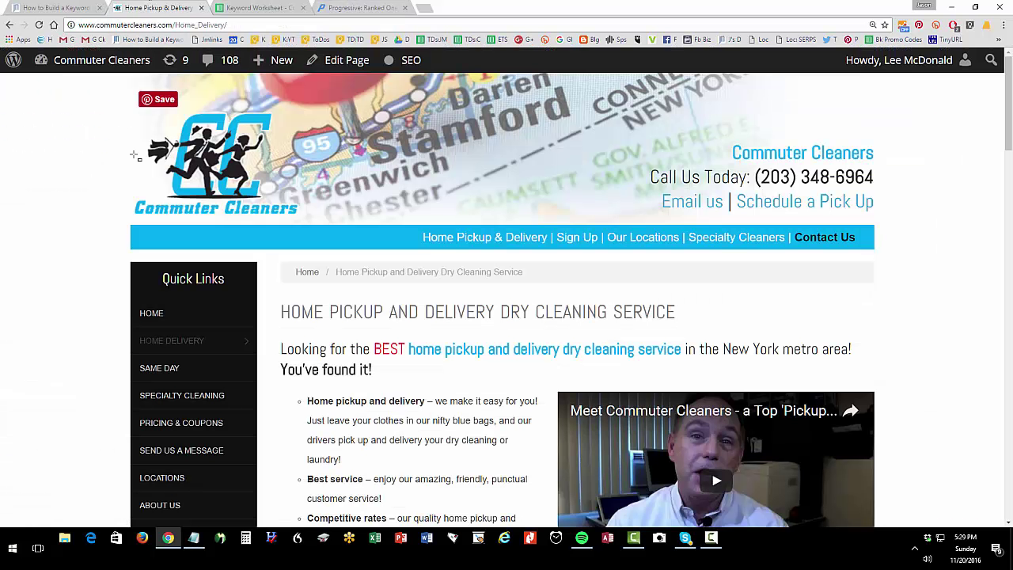
click(9, 25)
scroll(412, 461, down, 6)
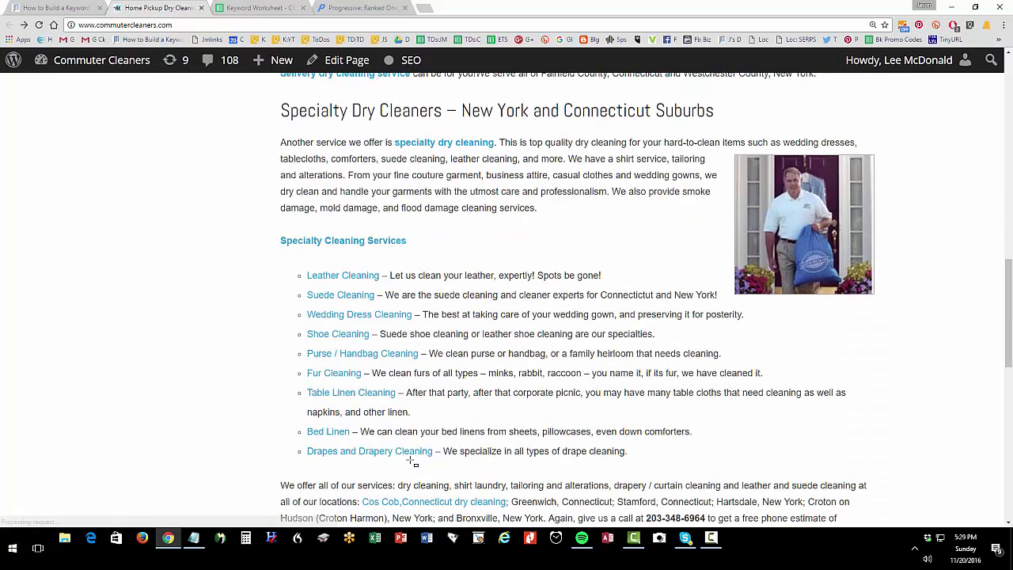
Open the Wedding Dress Cleaning landing page from the specialty cleaning services list, and return to the keyword worksheet
click(370, 313)
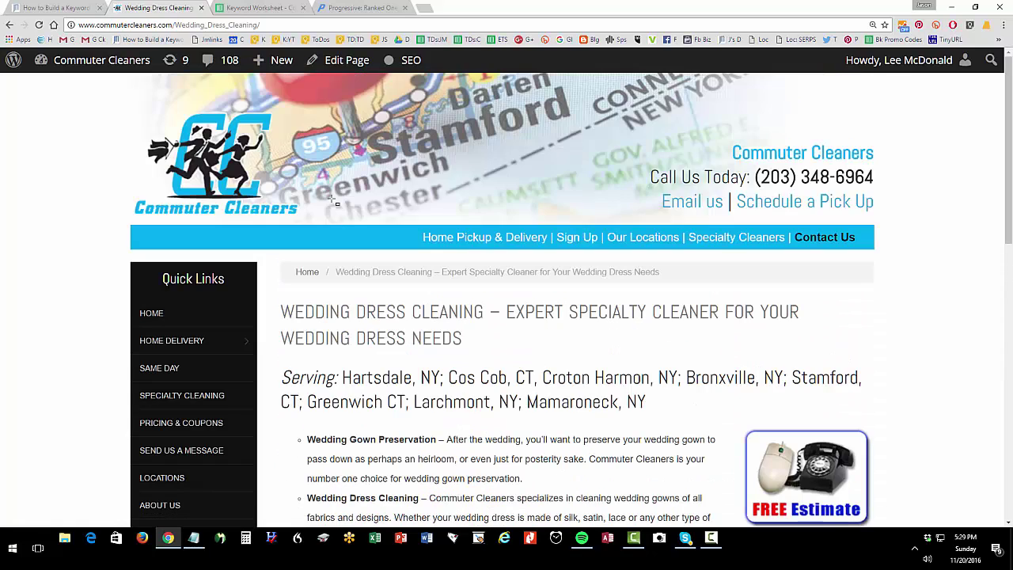
click(254, 8)
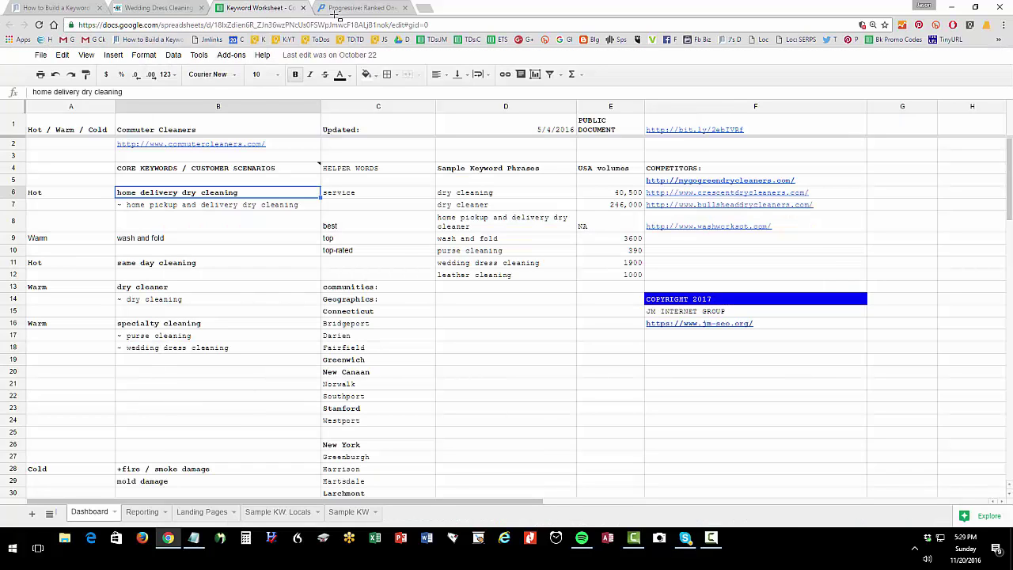
Check the Other Tabs section of the keyword worksheet article and return to the worksheet
click(158, 10)
scroll(384, 455, down, 3)
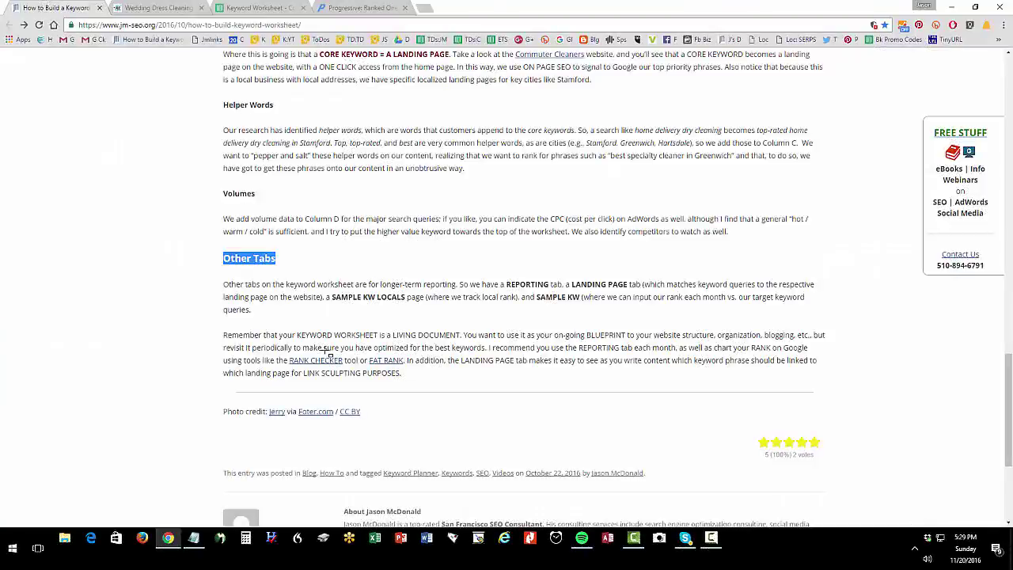
click(269, 6)
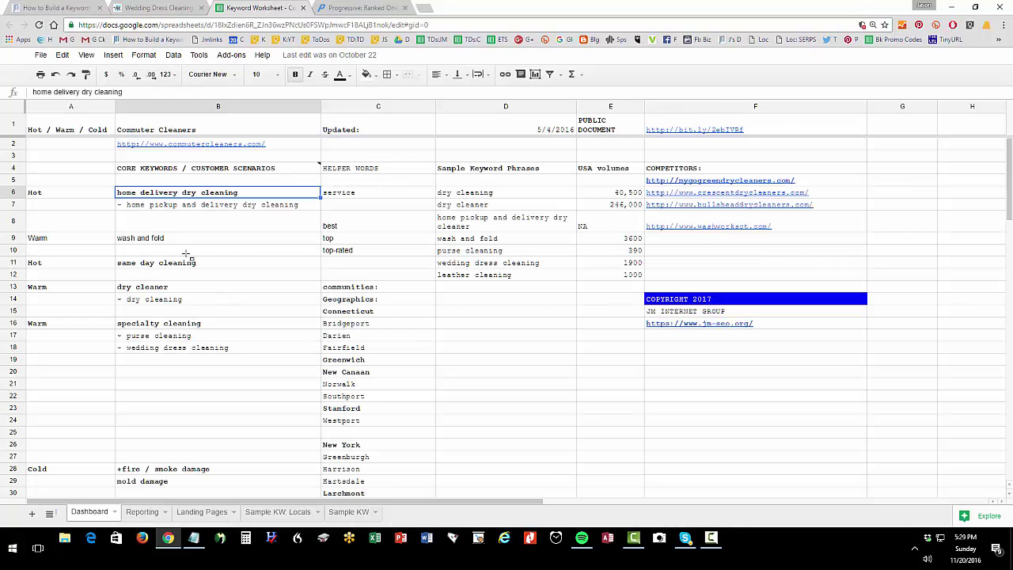
Point out the core keywords in column B of the Dashboard sheet, ending on home delivery dry cleaning in B6
click(206, 107)
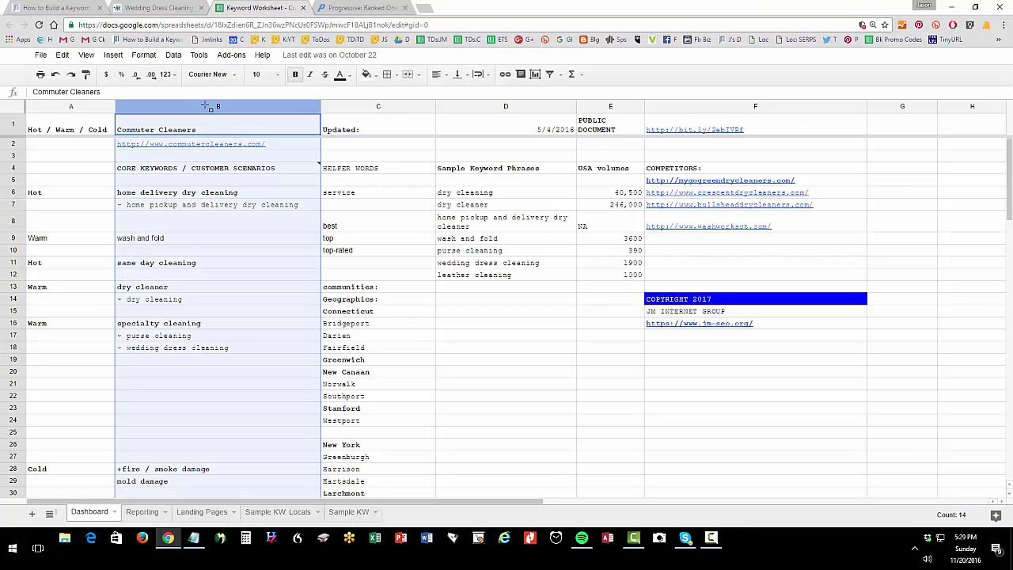
click(240, 325)
click(225, 192)
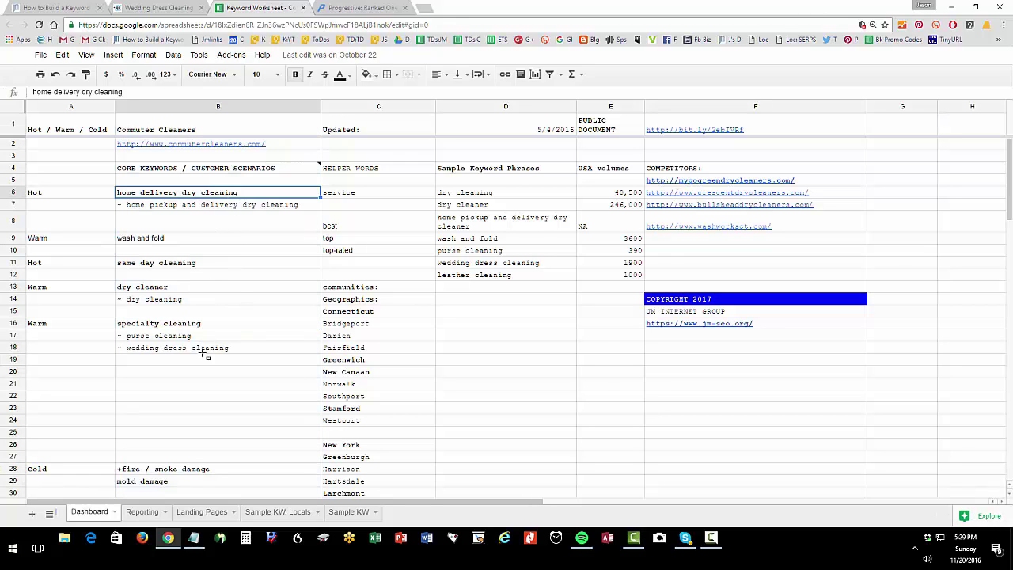
Open the Landing Pages sheet and match the wash and fold and wedding dress cleaning keywords with their URLs
click(204, 512)
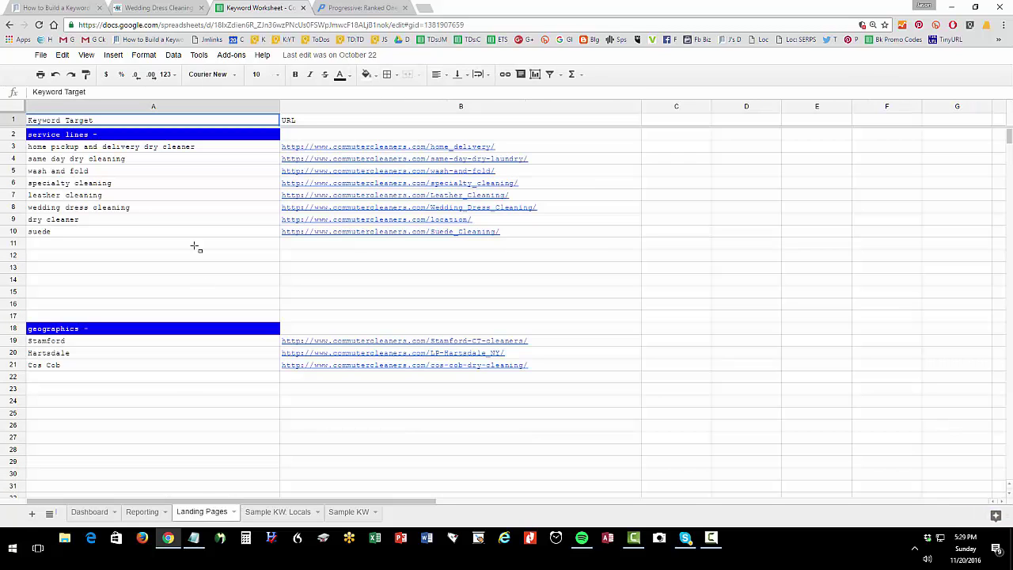
click(176, 172)
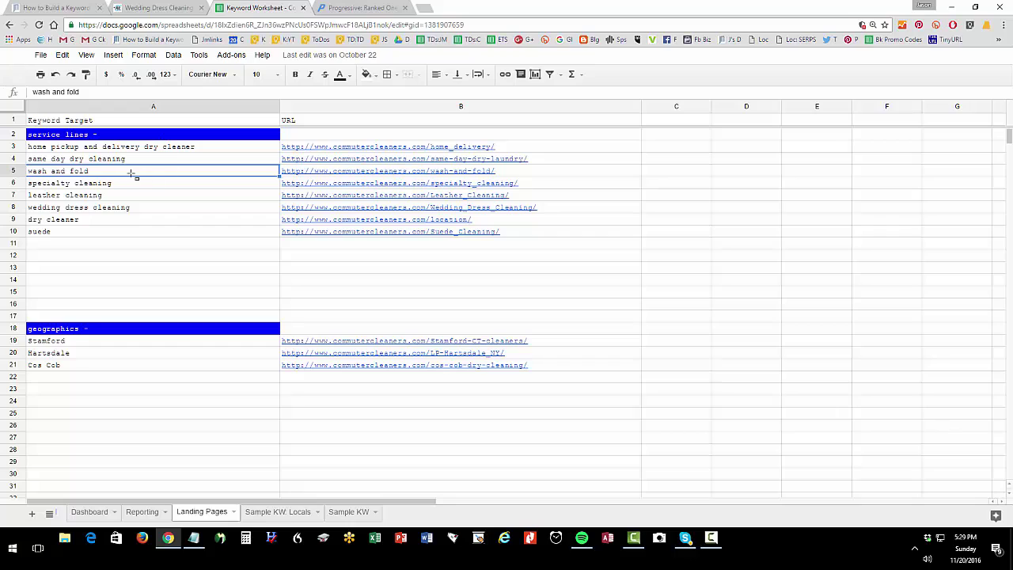
click(374, 171)
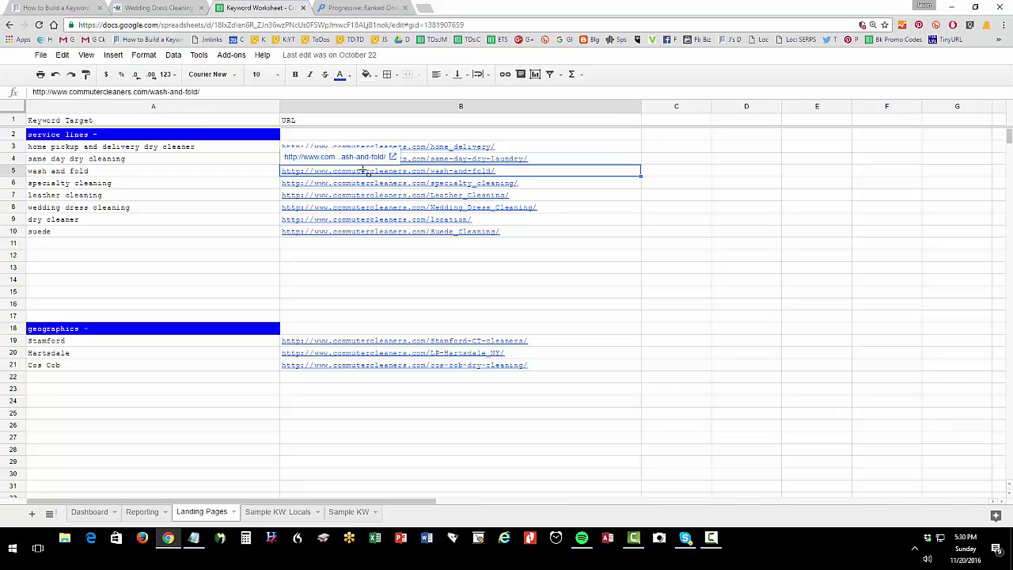
click(140, 209)
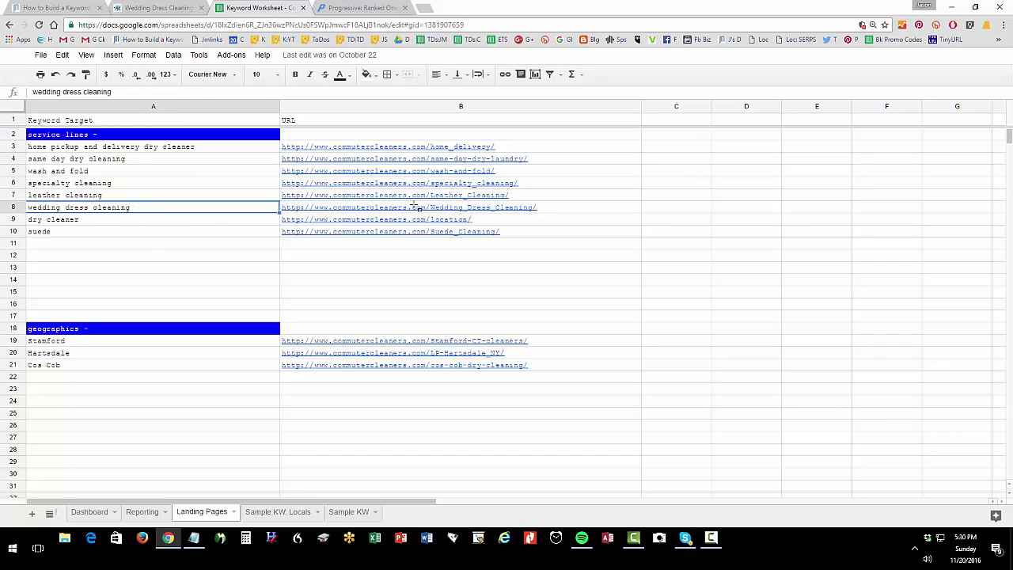
click(413, 206)
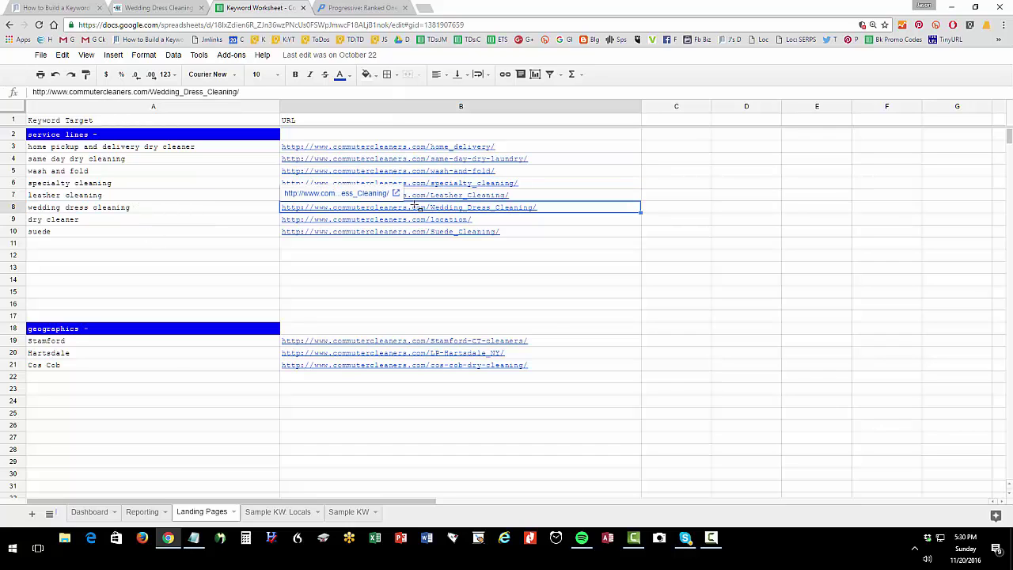
Open the suede cleaning landing page from the URL in the suede keyword's row
click(83, 235)
click(375, 229)
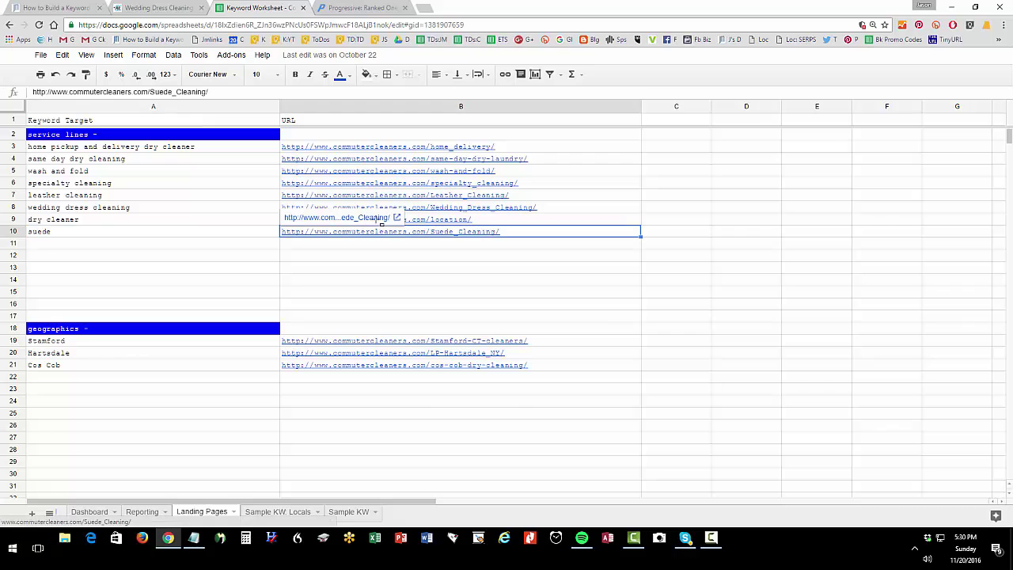
click(378, 218)
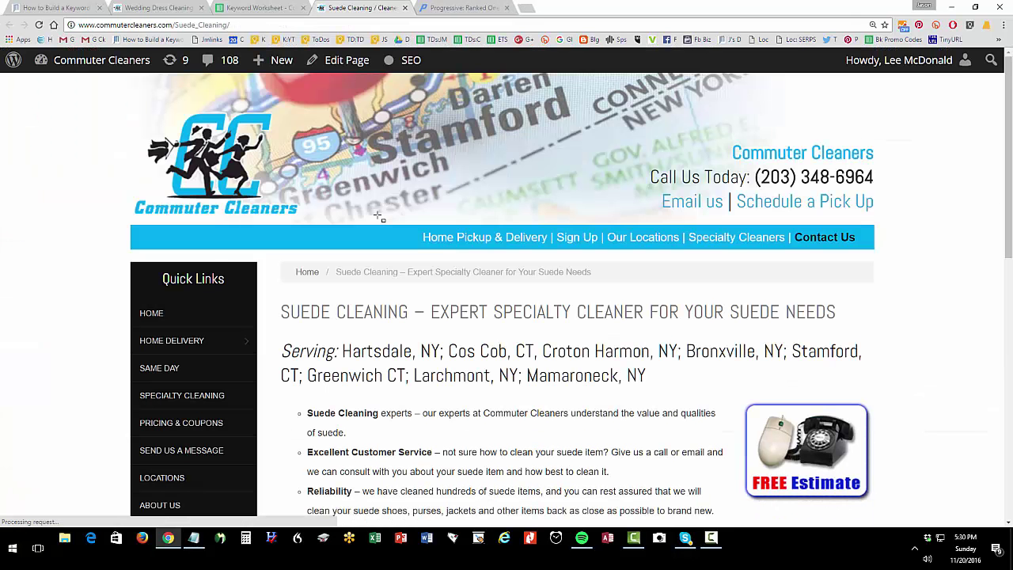
Search Google for "suede cleaning stamford ct" in place of the Progressive page
click(440, 7)
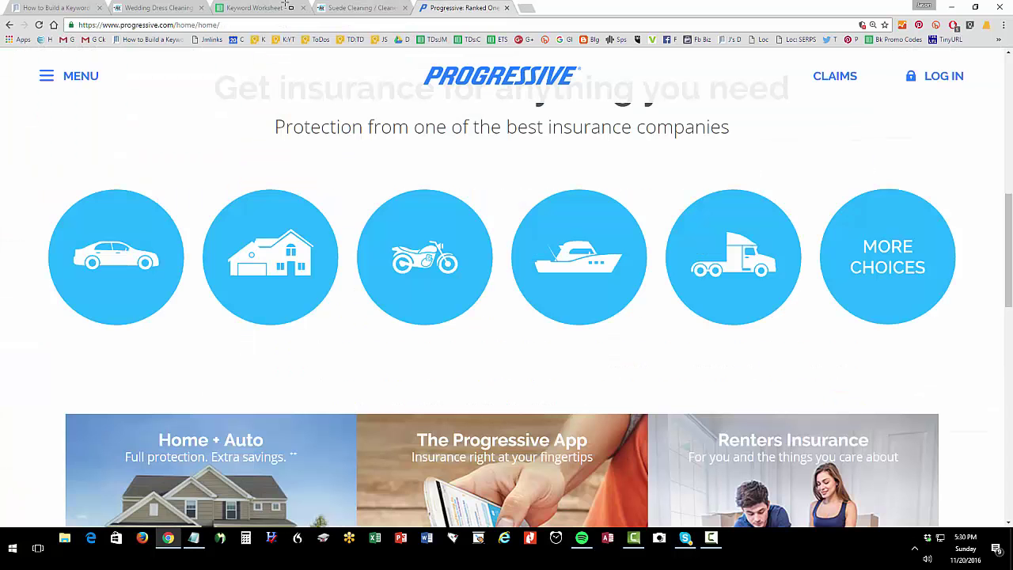
click(267, 24)
text(sue)
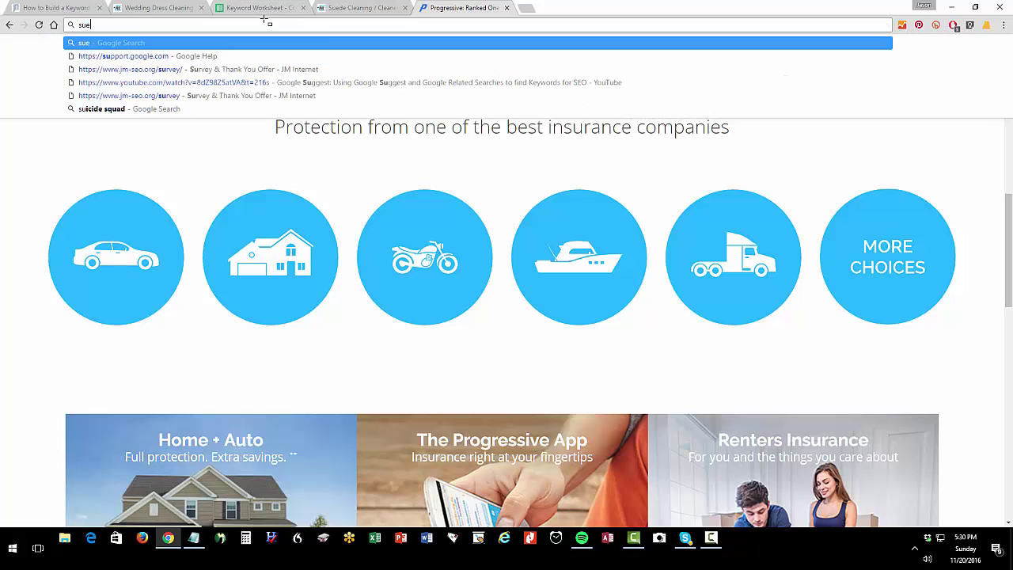
text(de cleaning stamford ct)
key(Return)
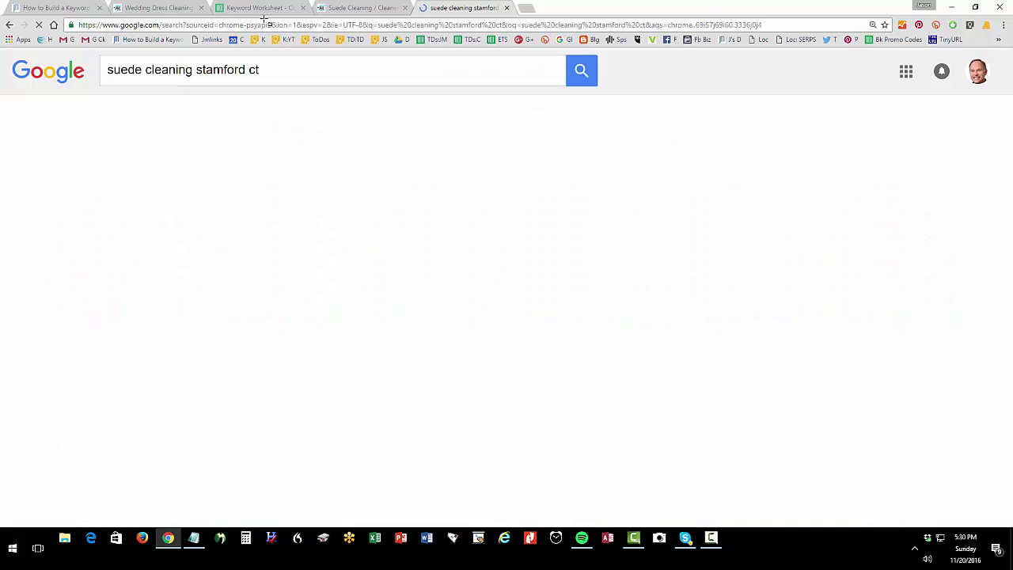
Review the results for the Commuter Cleaners listings and highlight "suede cleaning" in the search query
scroll(453, 287, down, 3)
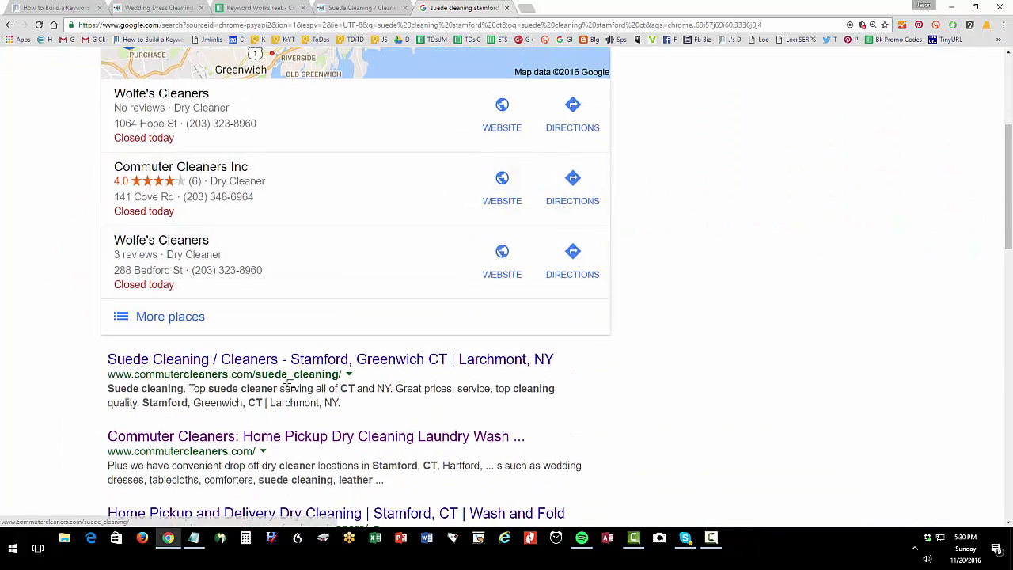
scroll(261, 364, up, 3)
drag(198, 69, 103, 68)
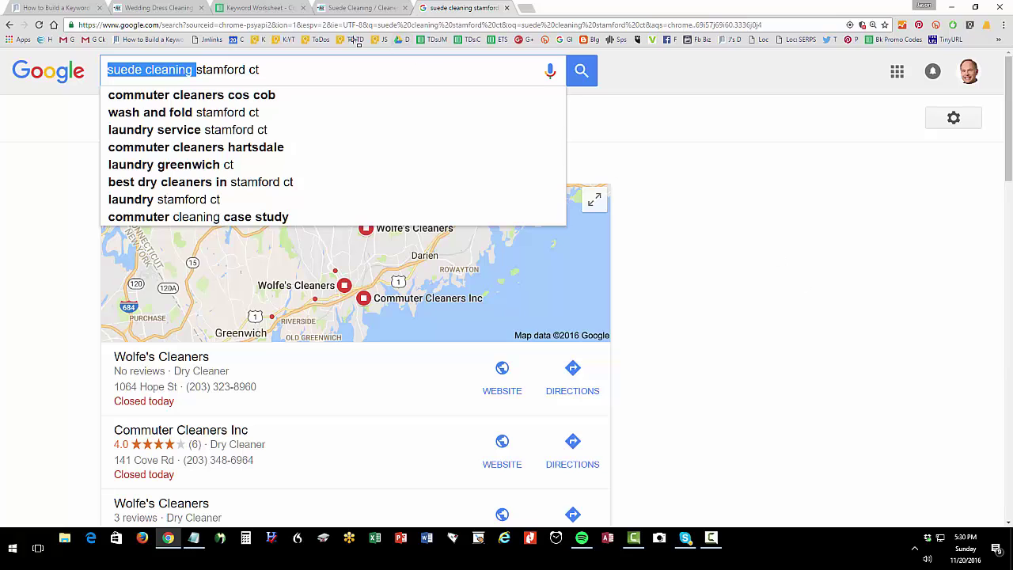
Return to the Landing Pages sheet, mark the service line and geographics groups, and open the Hartsdale landing page
click(261, 8)
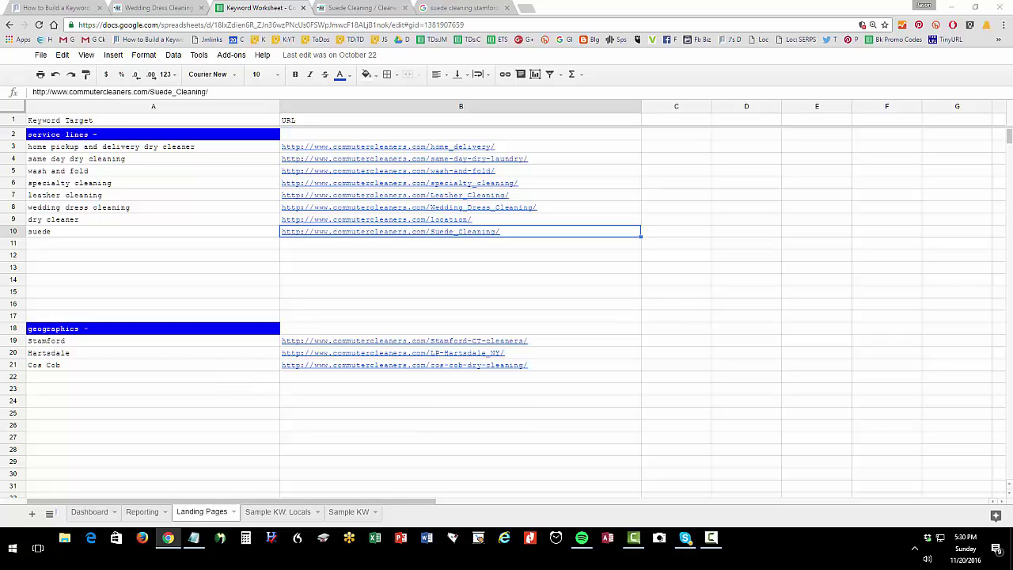
drag(18, 103, 181, 268)
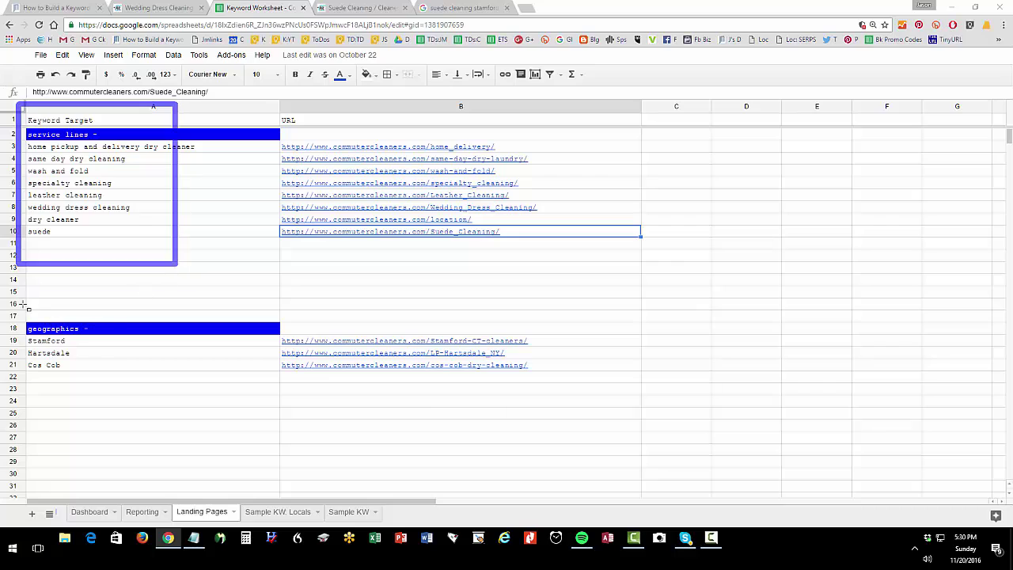
drag(16, 300, 116, 395)
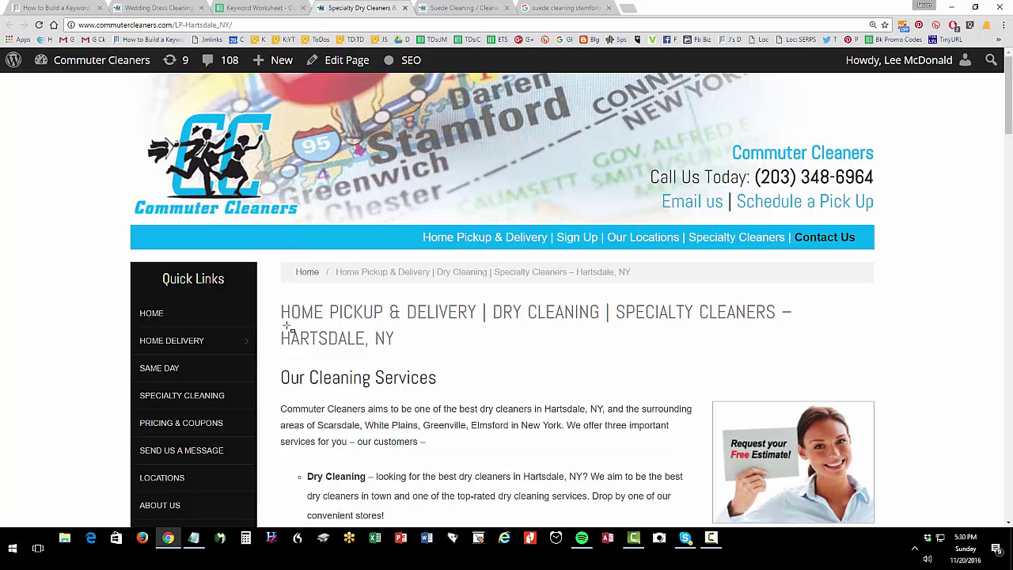
Highlight "Hartsdale, NY" in the page heading and examine how the page combines the town name with the cleaning services
drag(287, 335, 418, 331)
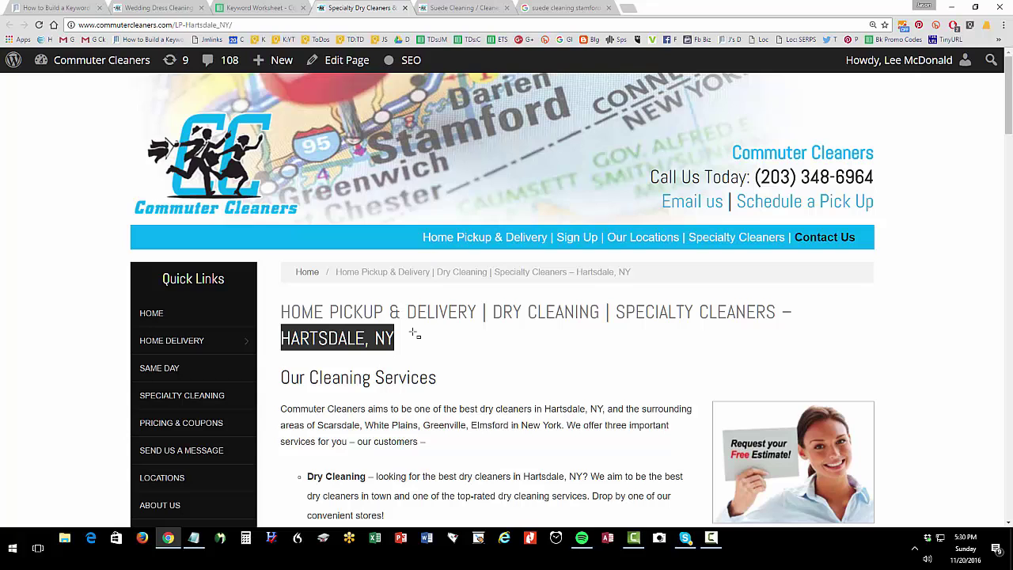
scroll(412, 332, down, 3)
scroll(417, 314, down, 2)
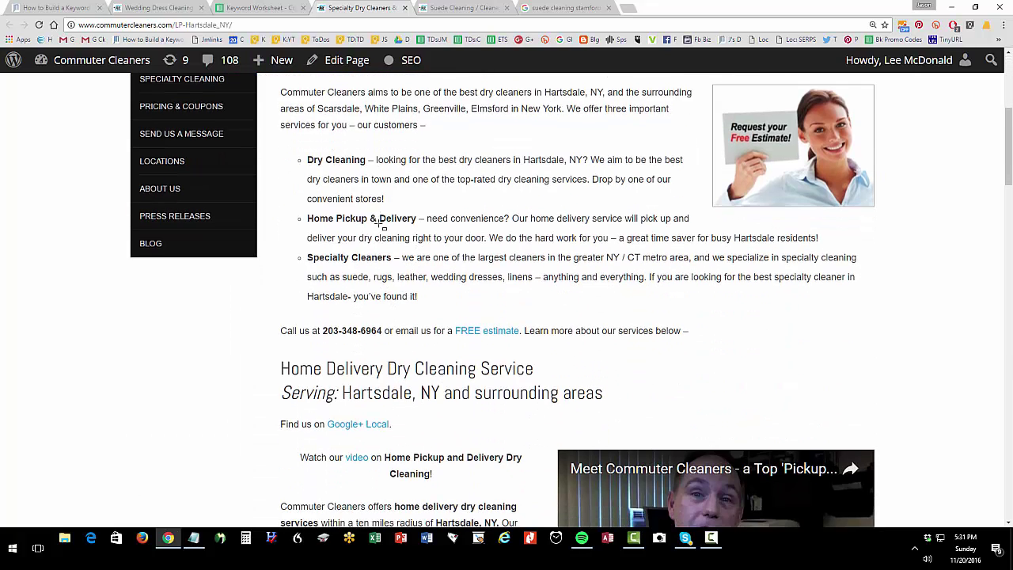
scroll(389, 269, down, 5)
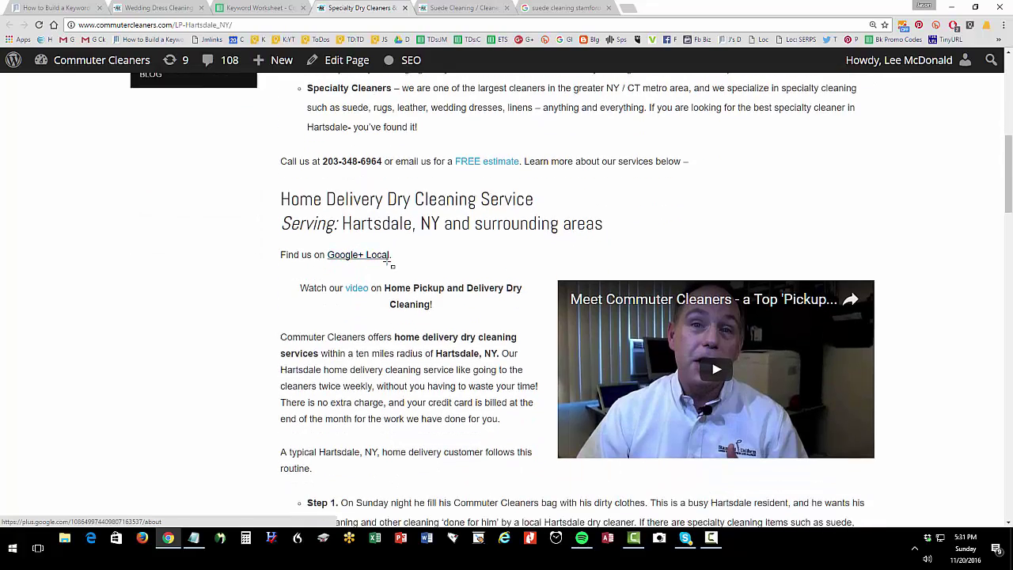
scroll(438, 309, up, 5)
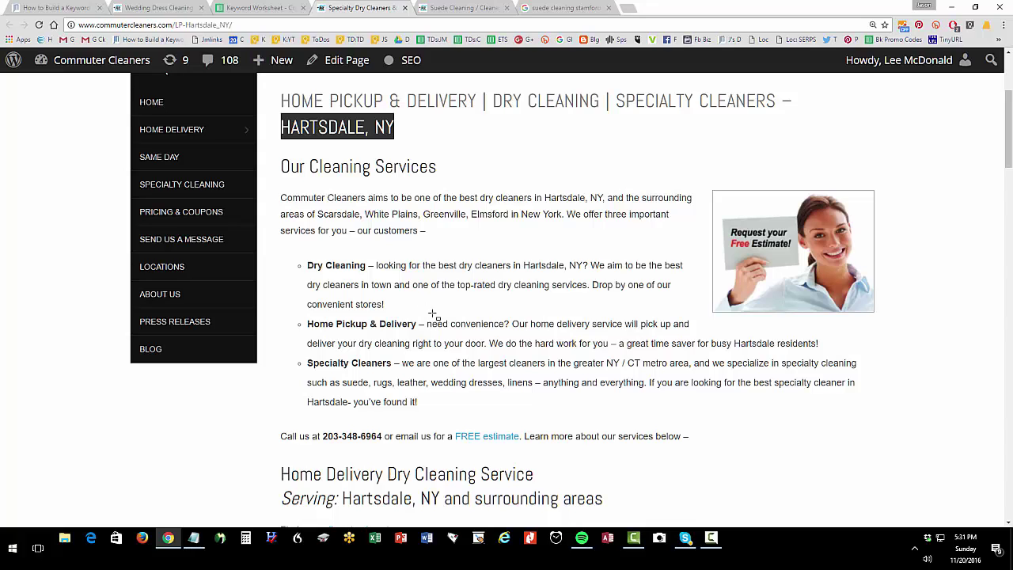
Return to the Landing Pages sheet and point out the geographics heading and the wedding dress cleaning and dry cleaner rows
click(256, 8)
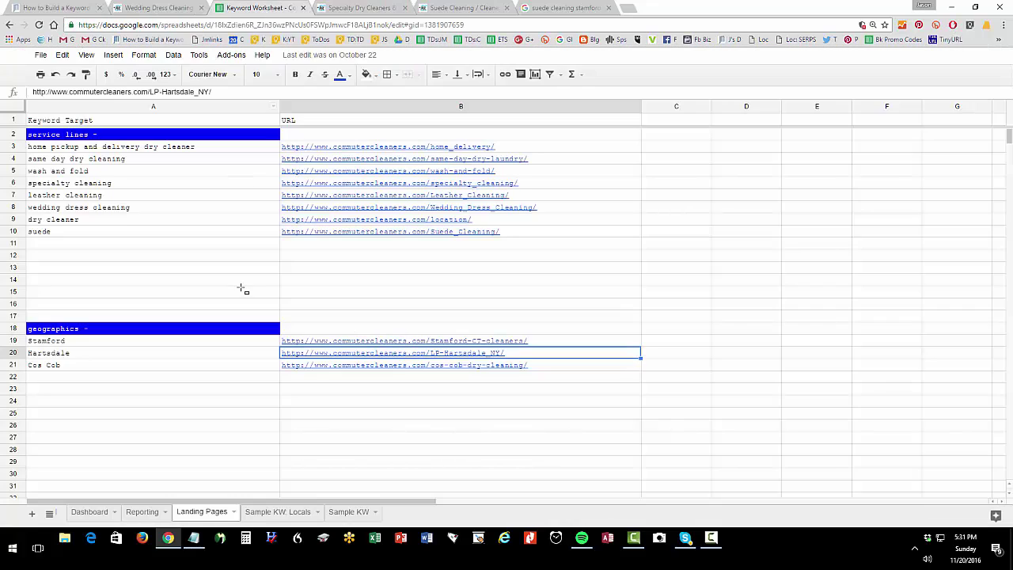
click(176, 326)
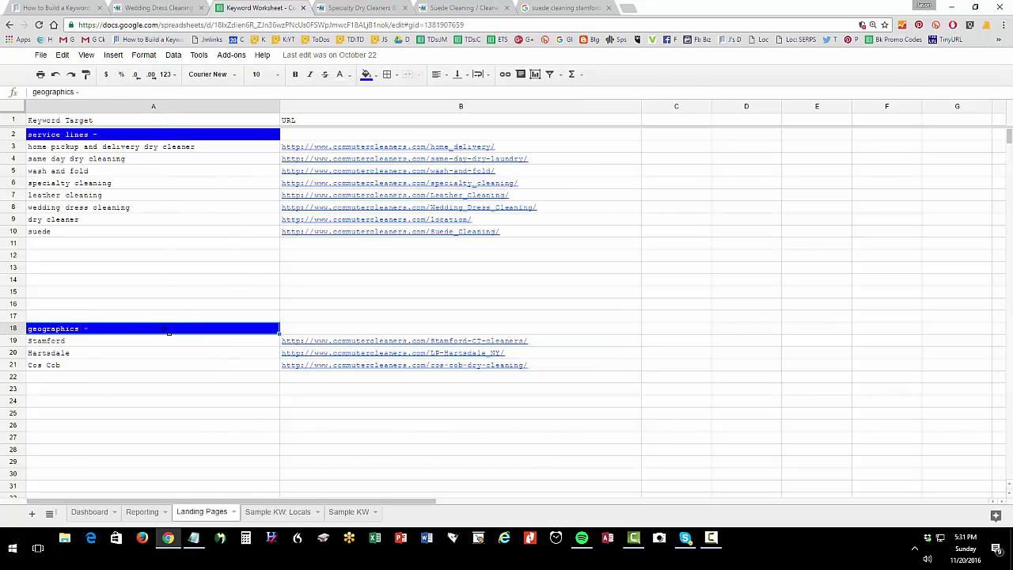
mouse_move(457, 364)
click(122, 209)
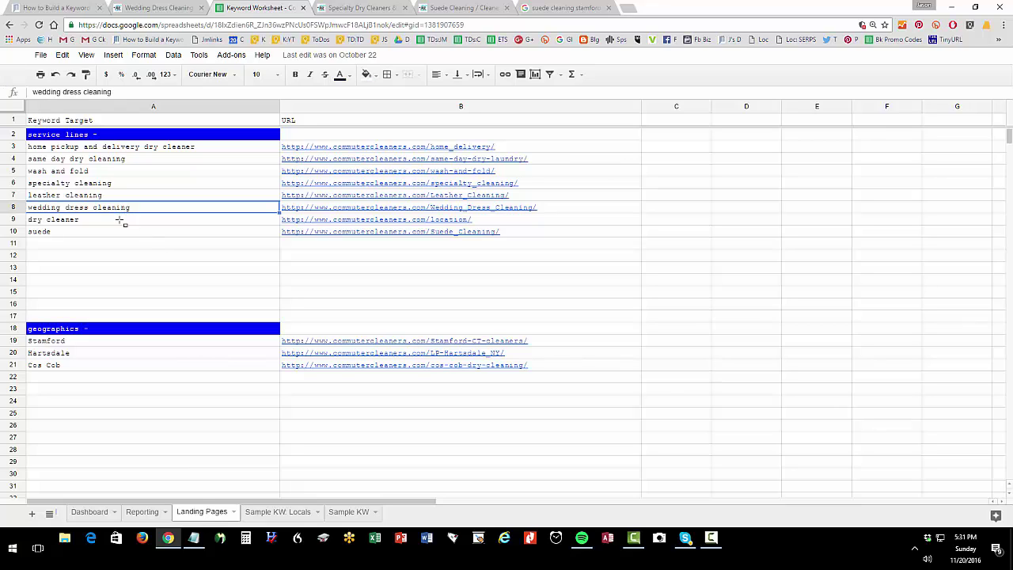
click(118, 221)
click(412, 225)
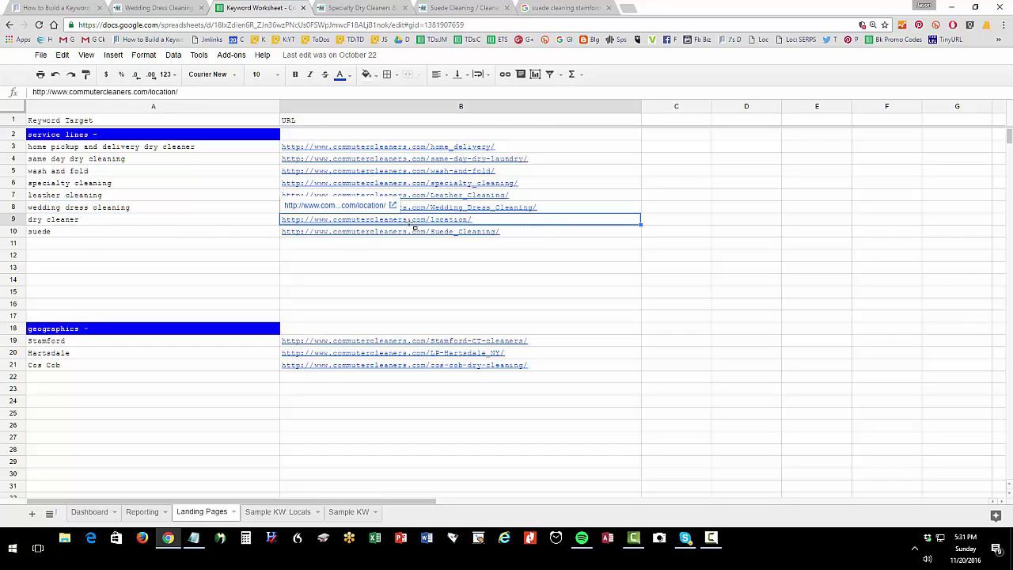
click(178, 209)
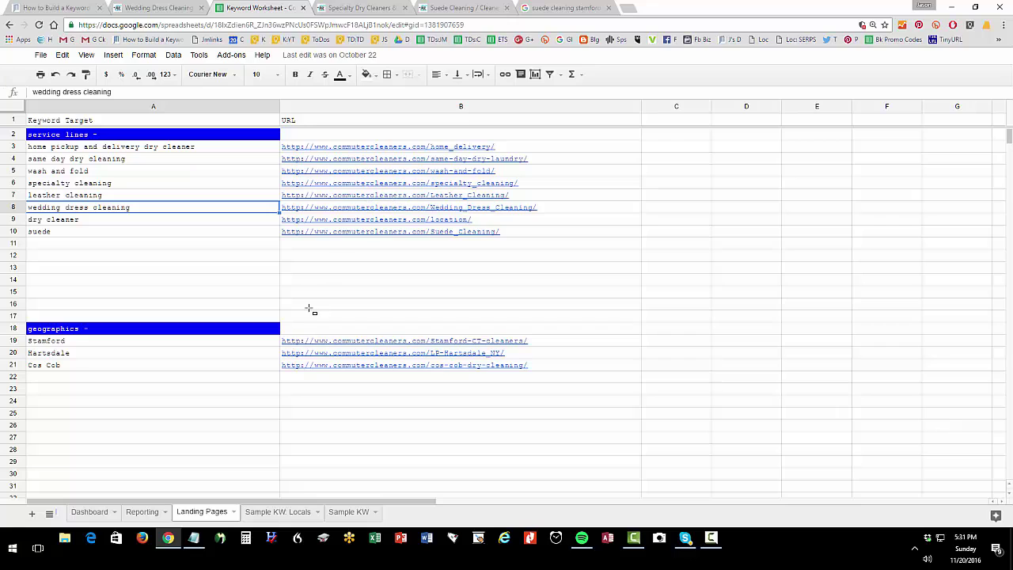
Open the Sample KW Locals sheet and select the keyword phrases and local ranks by city in A5:B19
click(277, 512)
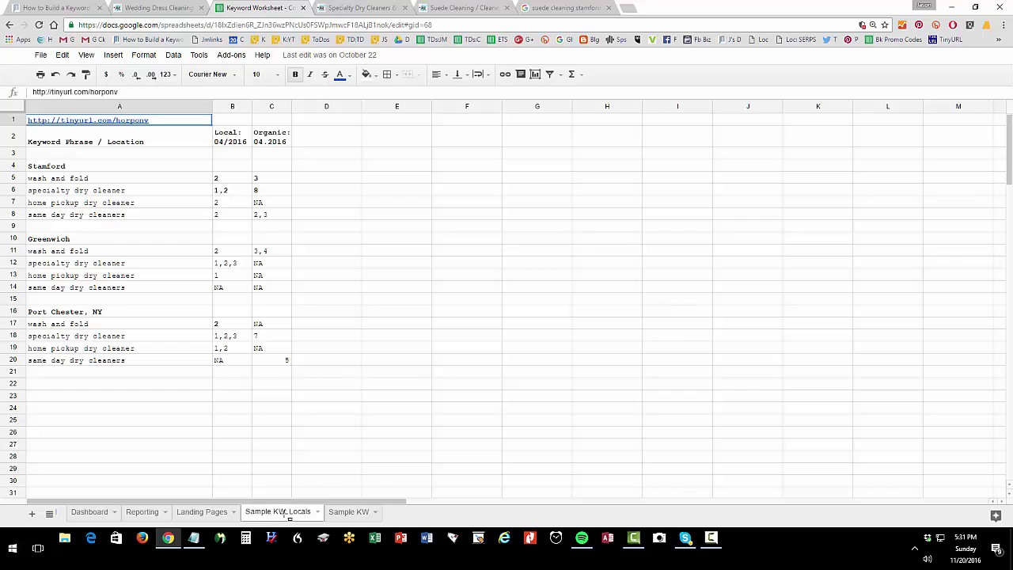
click(112, 205)
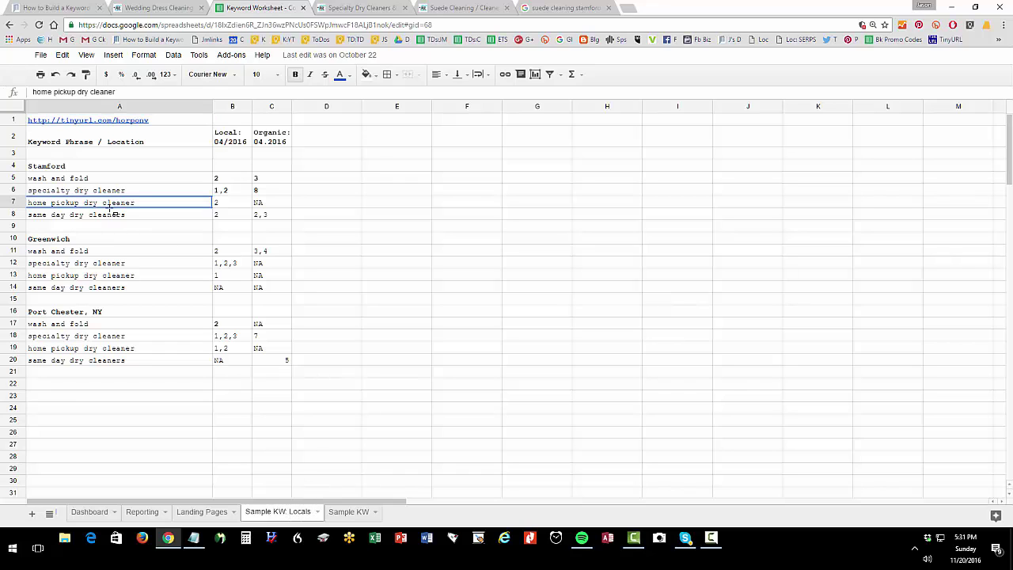
click(91, 167)
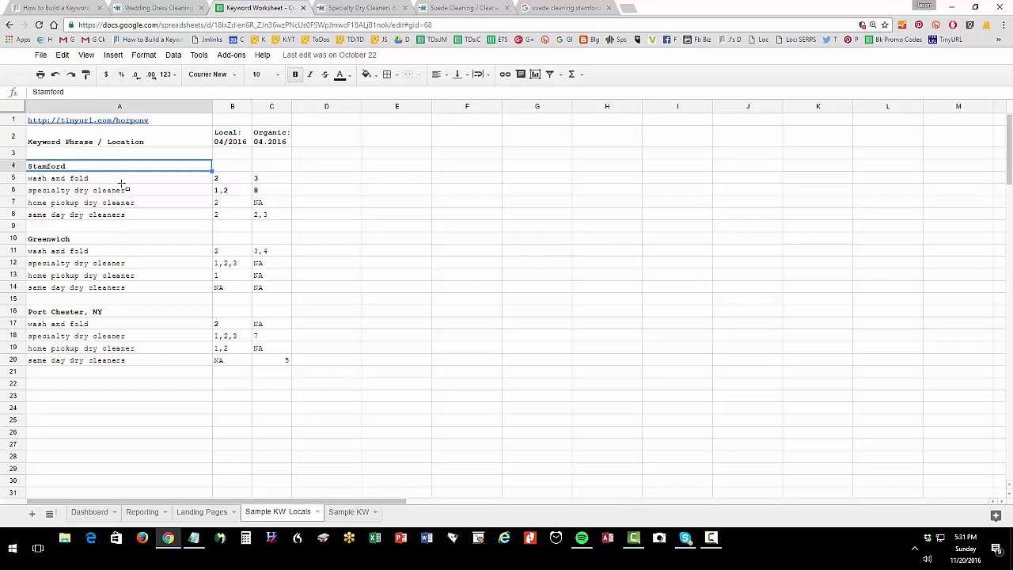
click(121, 181)
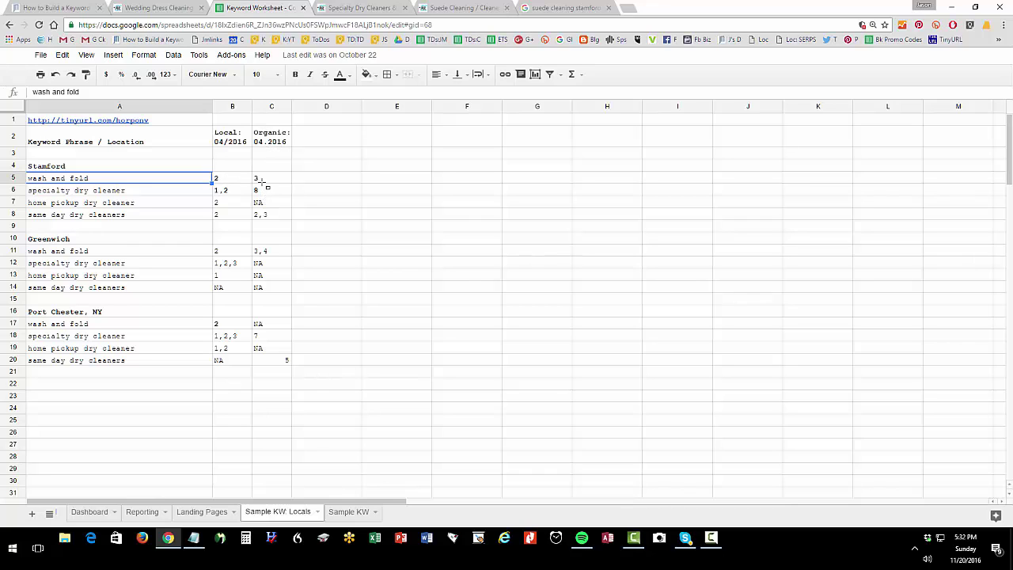
mouse_move(138, 181)
mouse_down()
mouse_move(173, 223)
mouse_move(236, 349)
mouse_up()
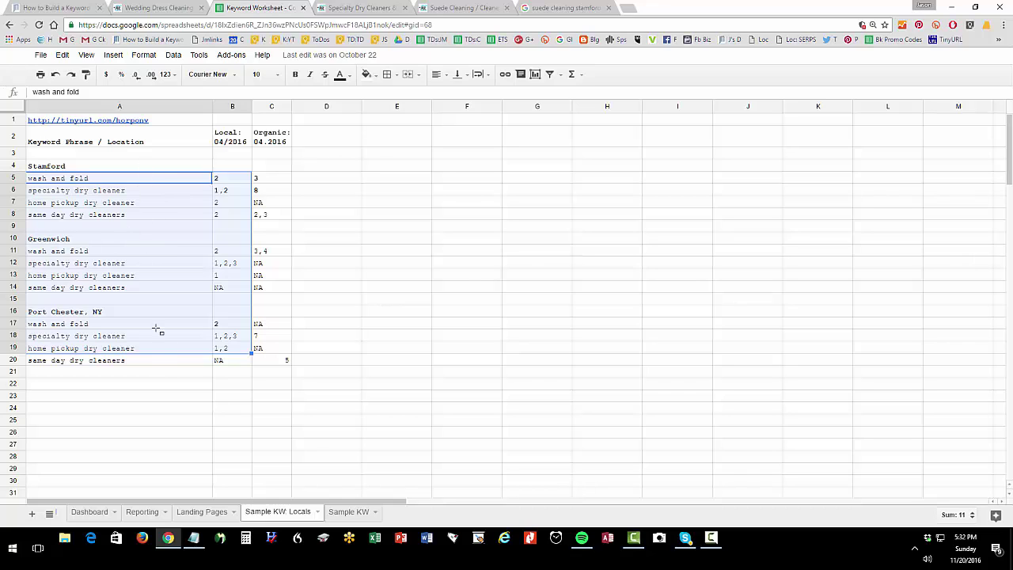
Open the Sample KW sheet and select the keyword phrases in A3:A29 and the ranks in the 2016.10.22 column
click(115, 275)
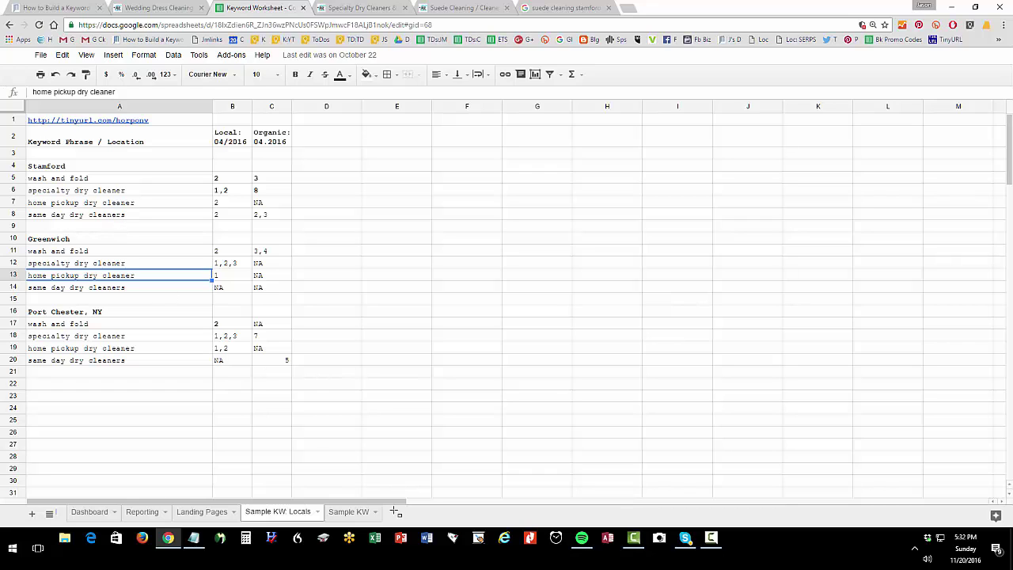
click(346, 513)
click(170, 262)
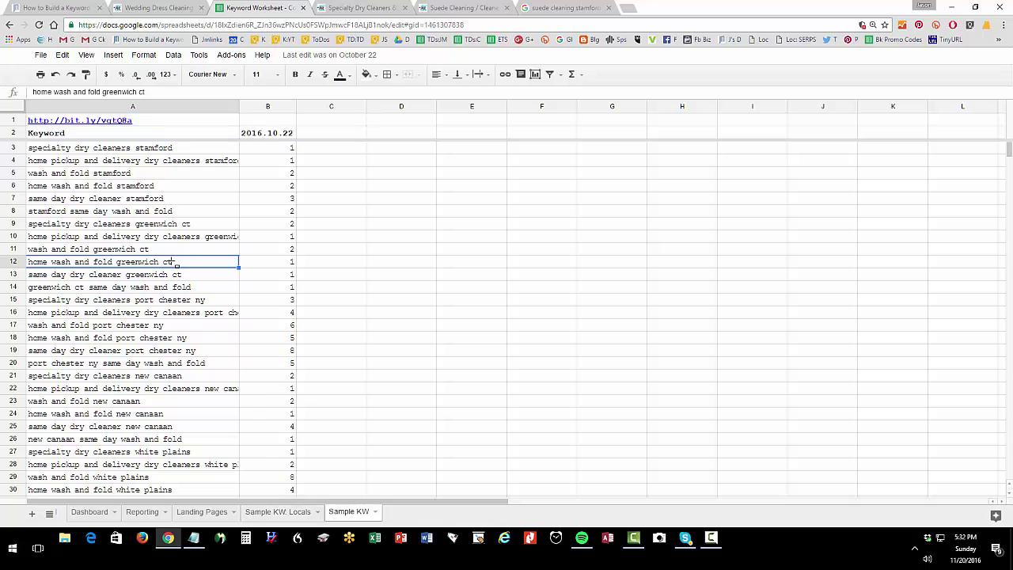
drag(145, 149, 158, 477)
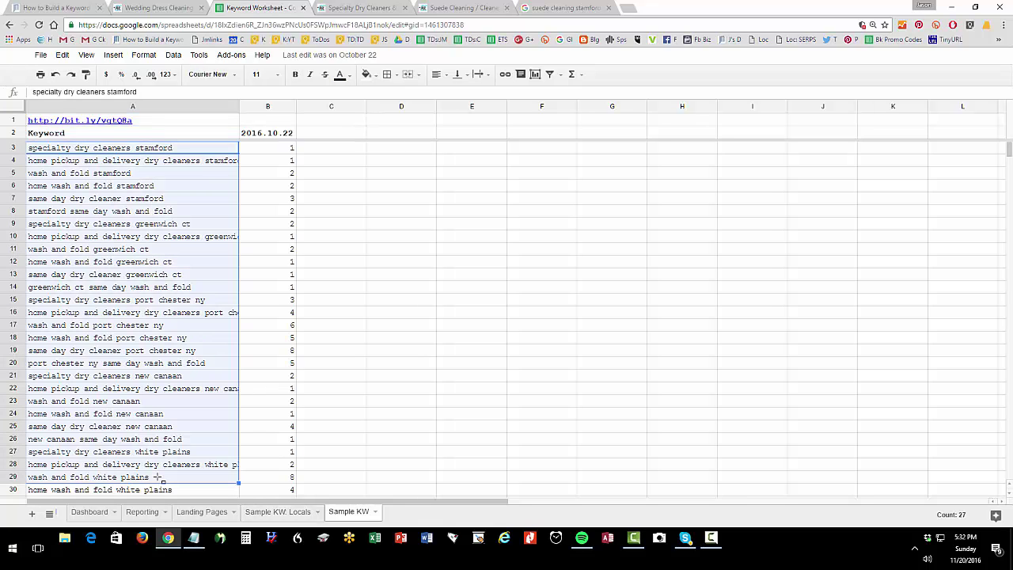
click(116, 304)
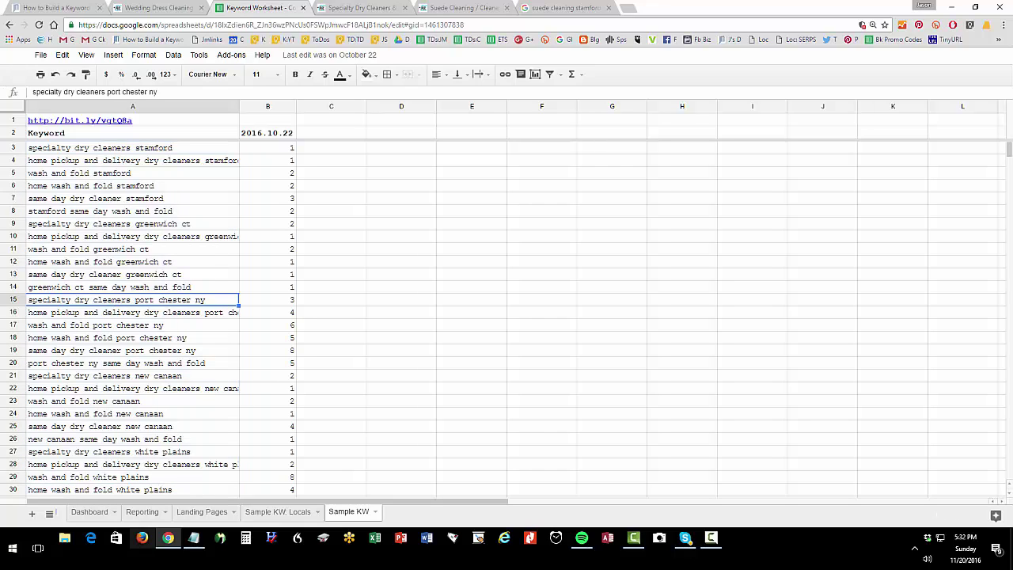
click(119, 453)
click(105, 353)
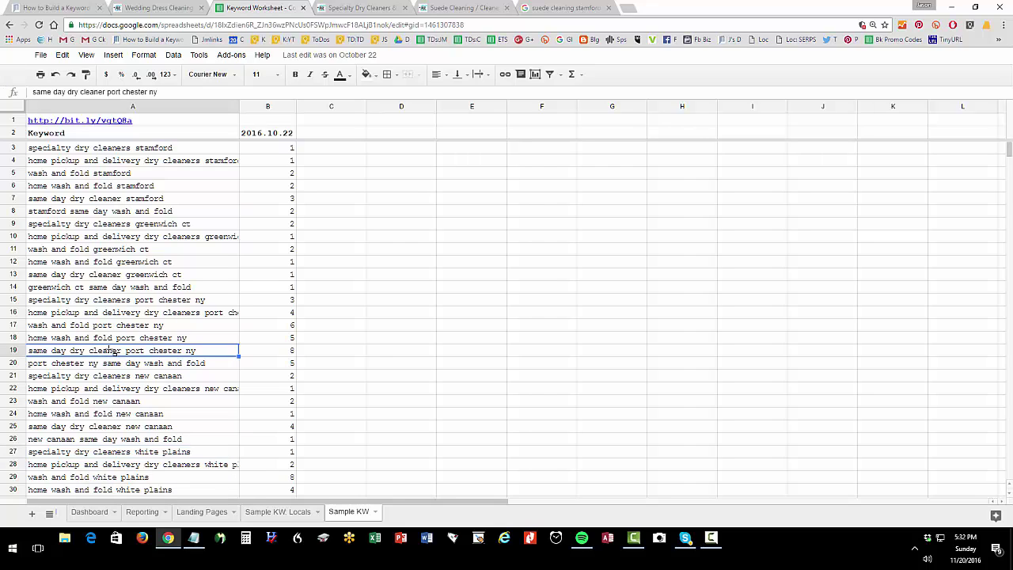
drag(261, 160, 257, 494)
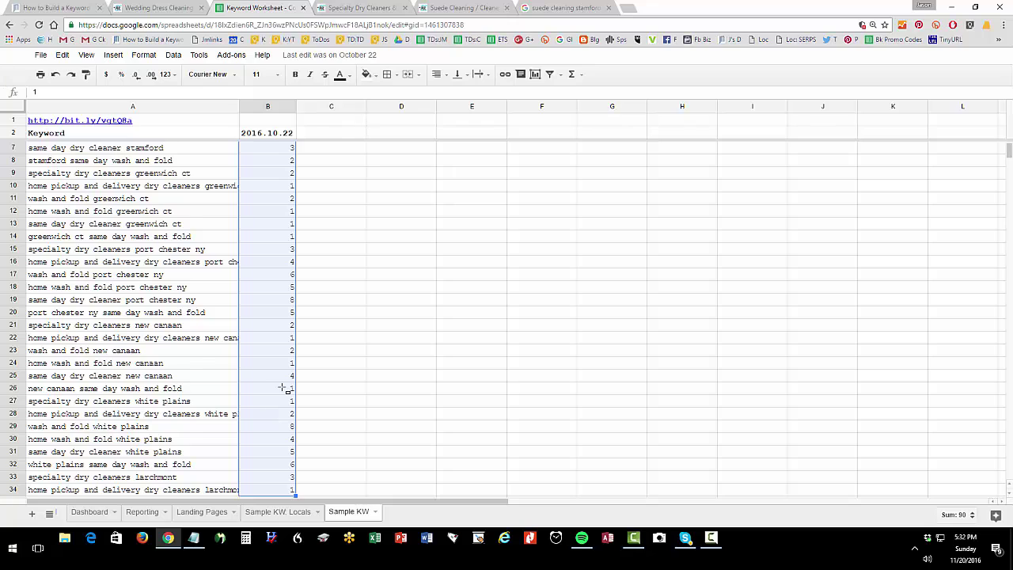
scroll(285, 388, up, 2)
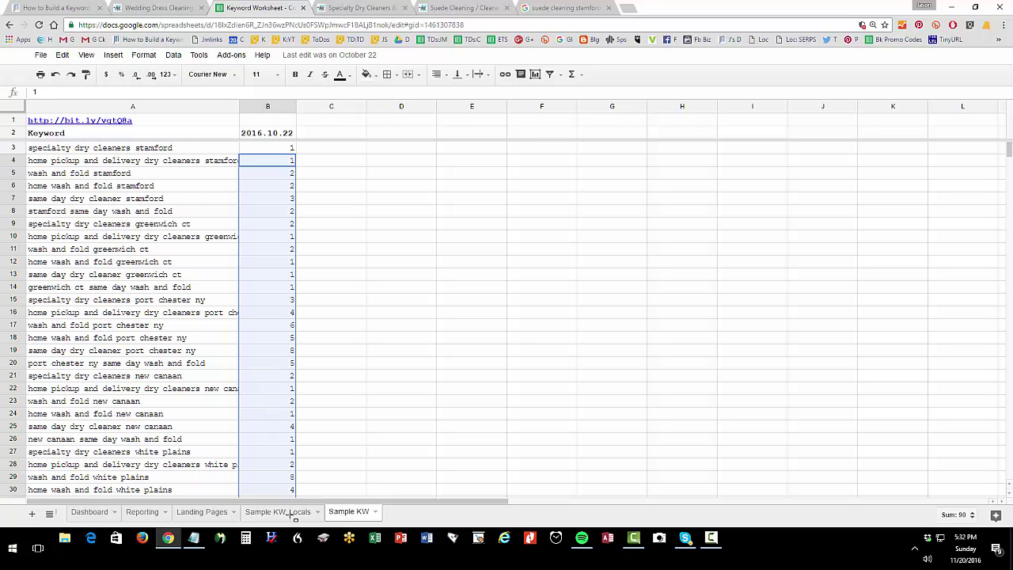
Open the Reporting sheet and point out its traffic section with the monthly visits and goals
click(144, 512)
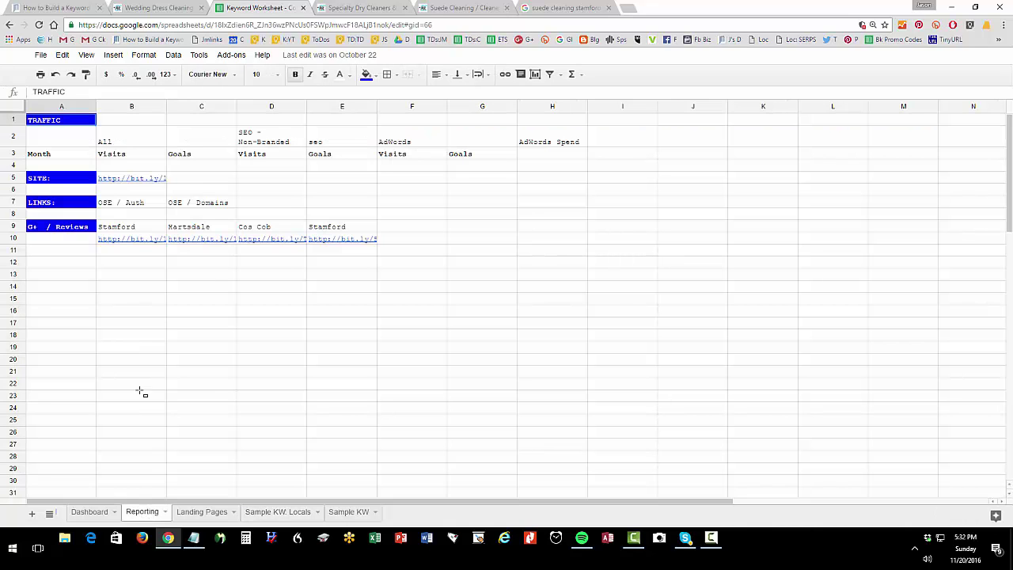
click(139, 386)
click(57, 145)
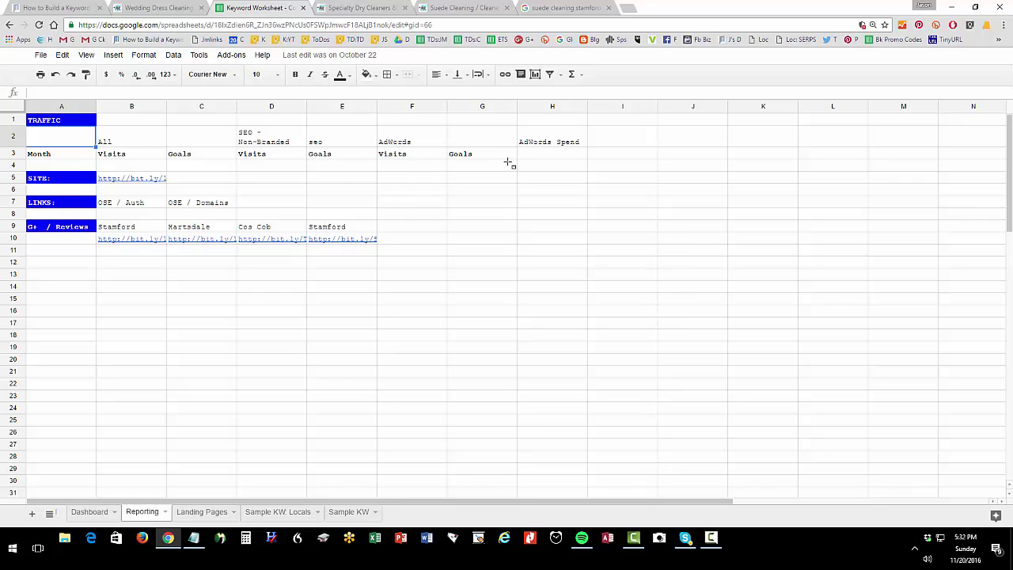
Follow the SITE link in B5 to the site:commutercleaners.com Google search and highlight the number of indexed results
click(117, 177)
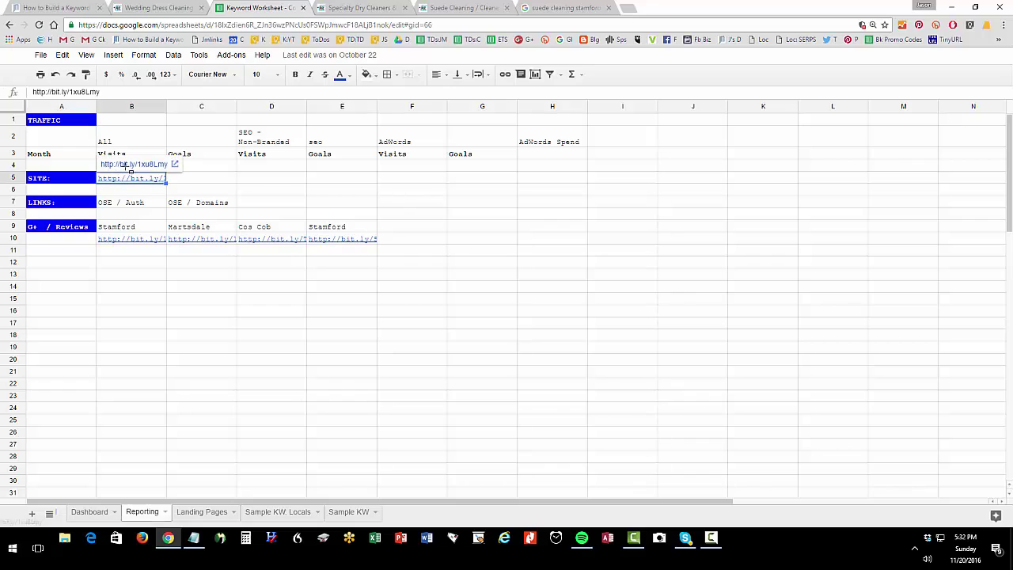
click(129, 167)
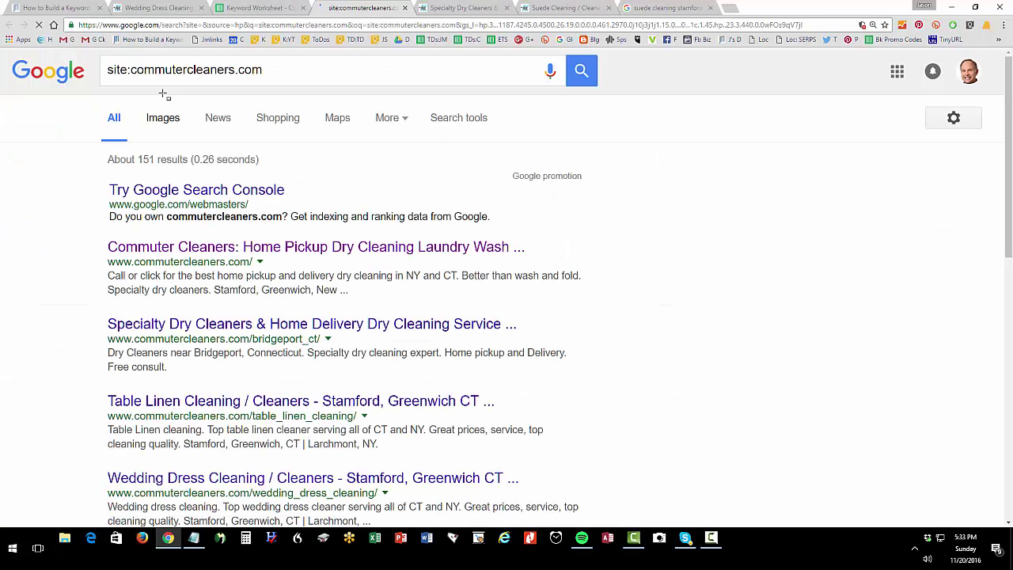
double_click(145, 160)
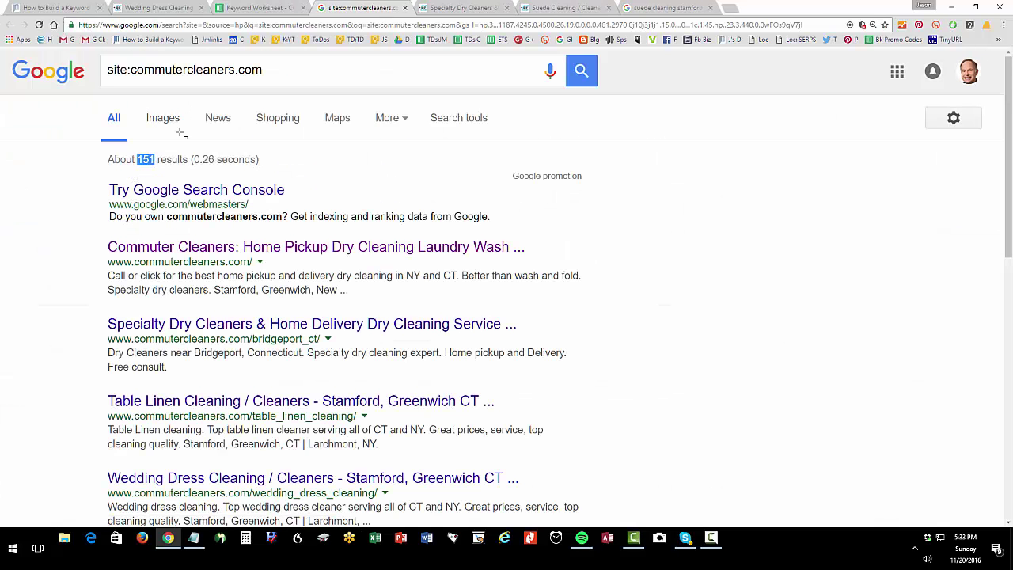
Return to the keyword worksheet and point out the OSE / Auth entry in the Reporting sheet's links section
click(230, 8)
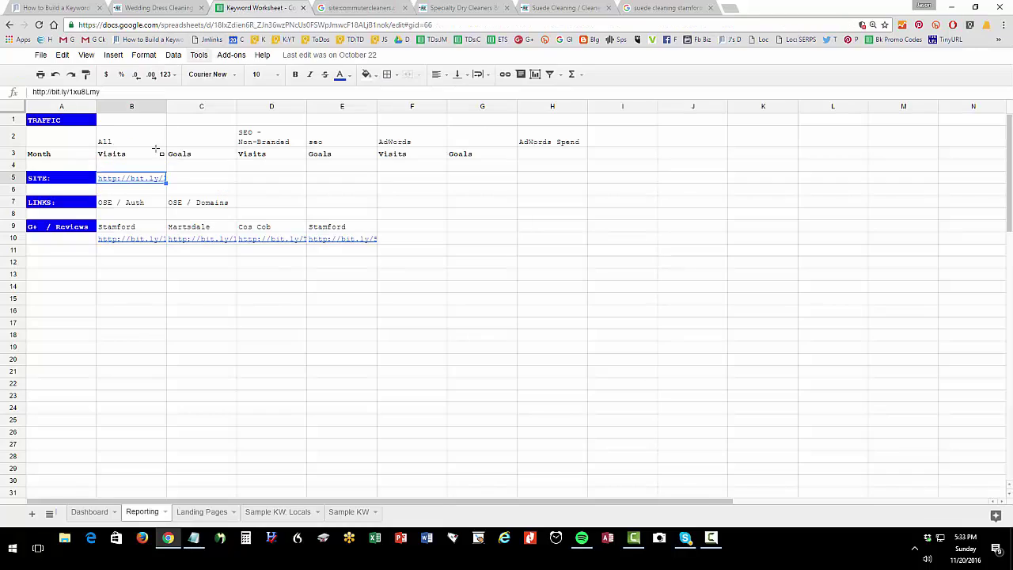
click(137, 204)
click(140, 261)
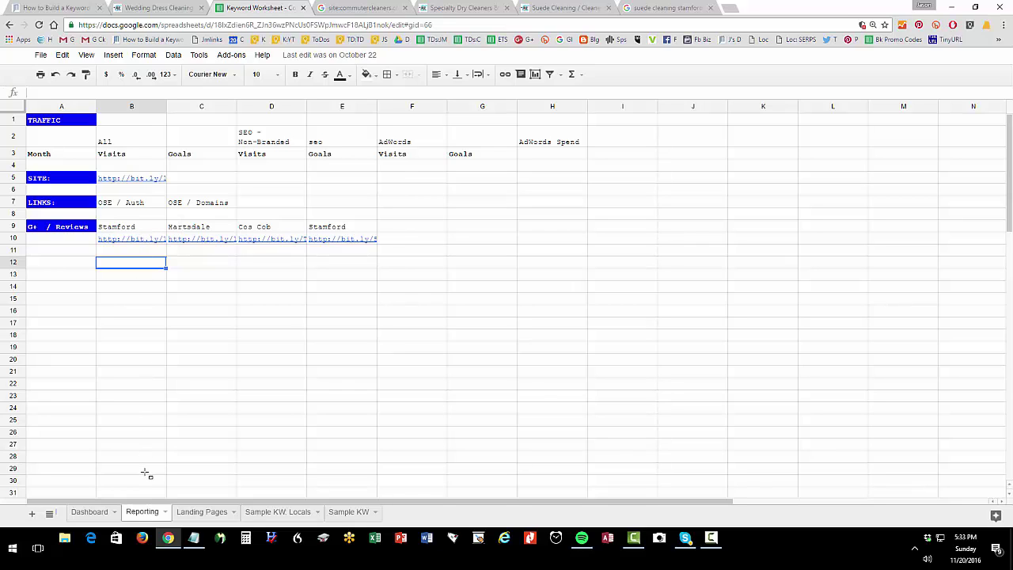
Move the Landing Pages sheet in front of the Reporting sheet and open the Dashboard sheet
click(201, 512)
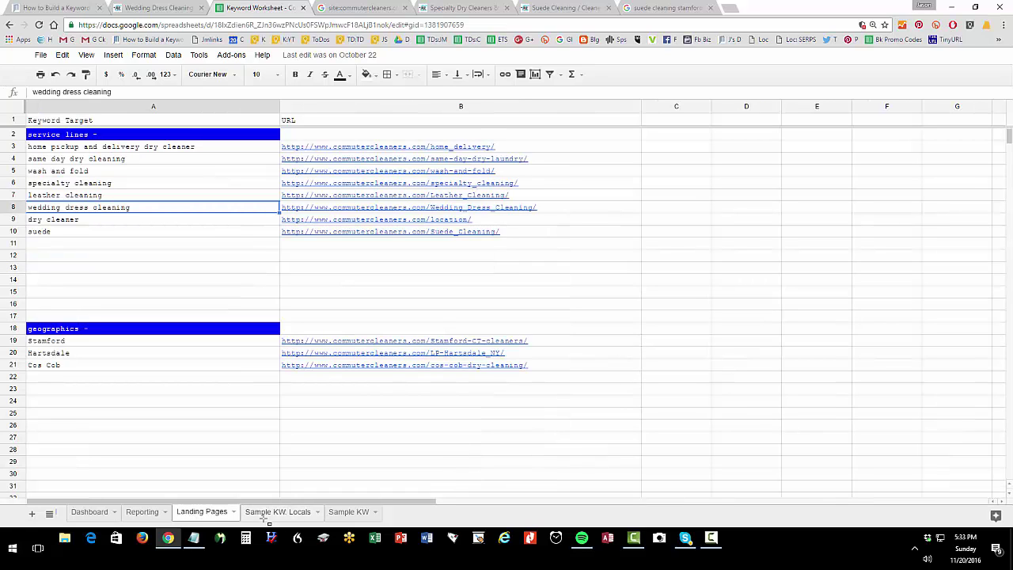
drag(220, 516, 164, 511)
click(101, 513)
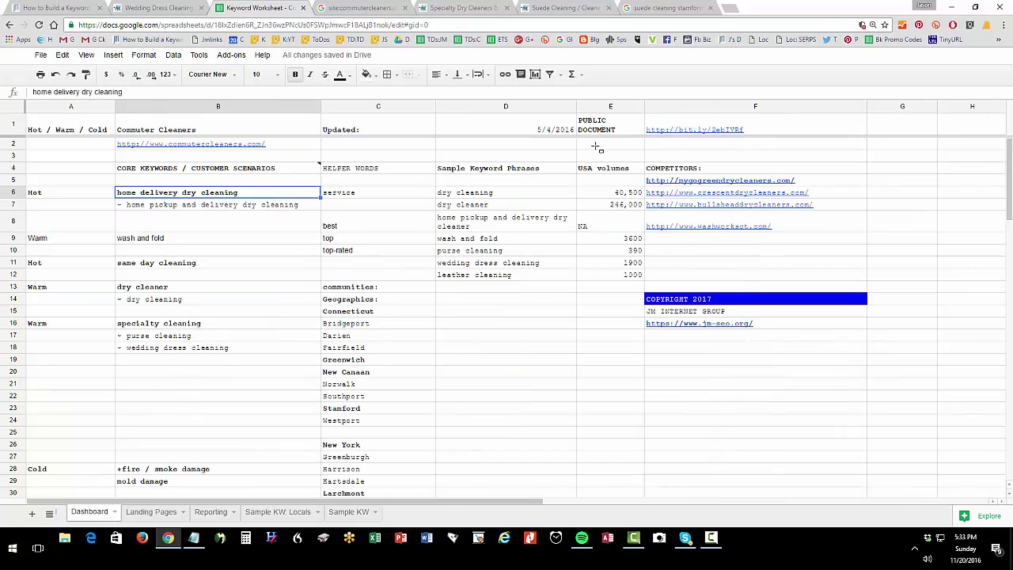
Select the core keywords and helper words in B5:C23, and the two home delivery phrases in B6:B7
mouse_move(782, 227)
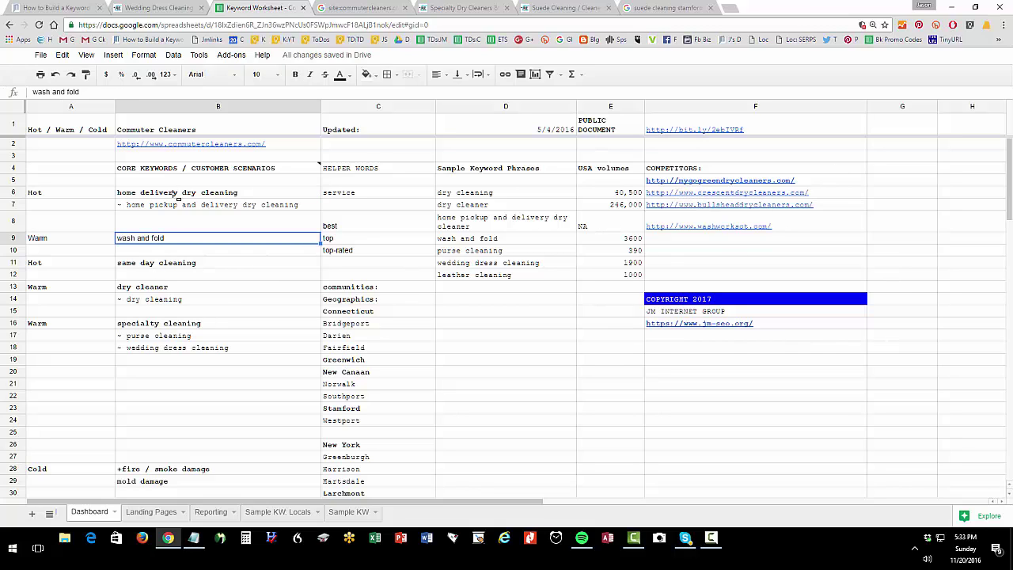
drag(174, 180, 380, 411)
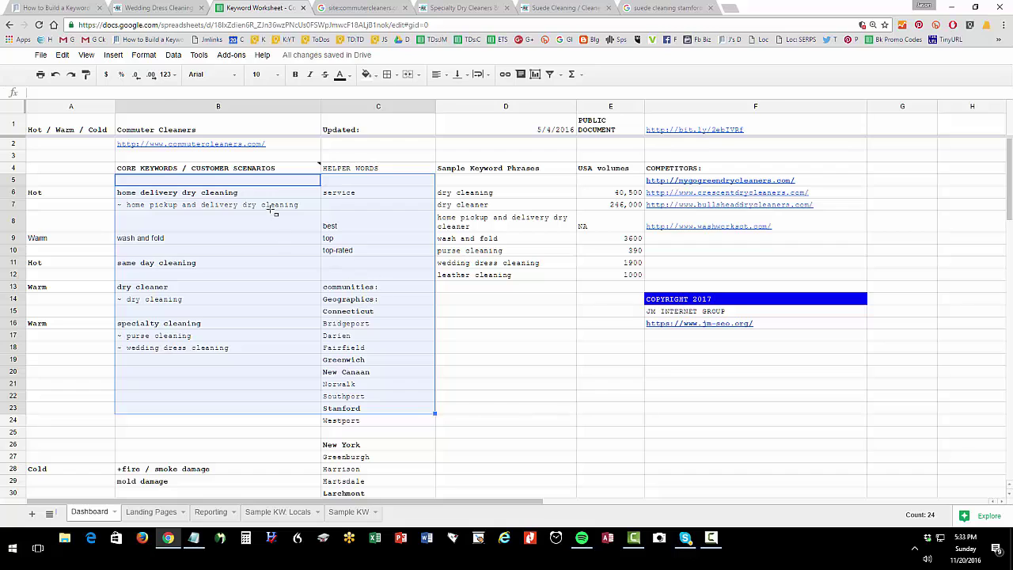
drag(269, 204, 208, 192)
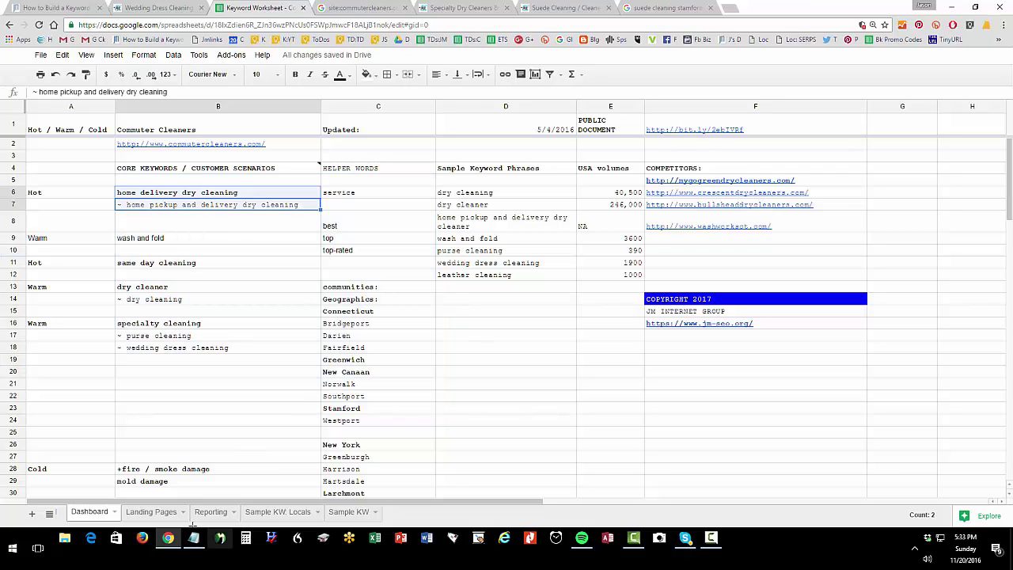
Review the Landing Pages, Reporting, Sample KW Locals and Sample KW sheets in order, marking SITE, LINKS and G+ / Reviews in Reporting
click(171, 513)
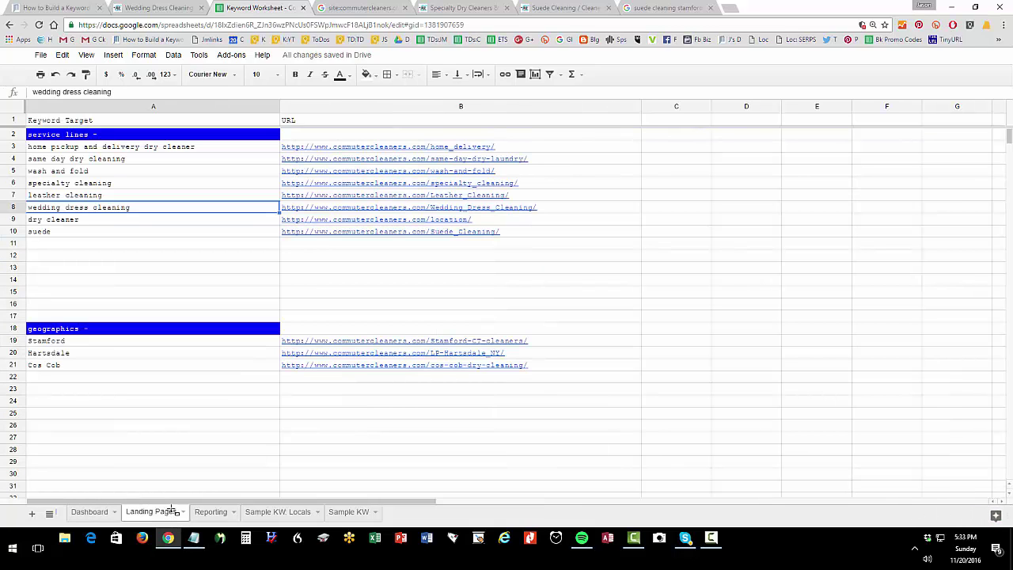
click(202, 514)
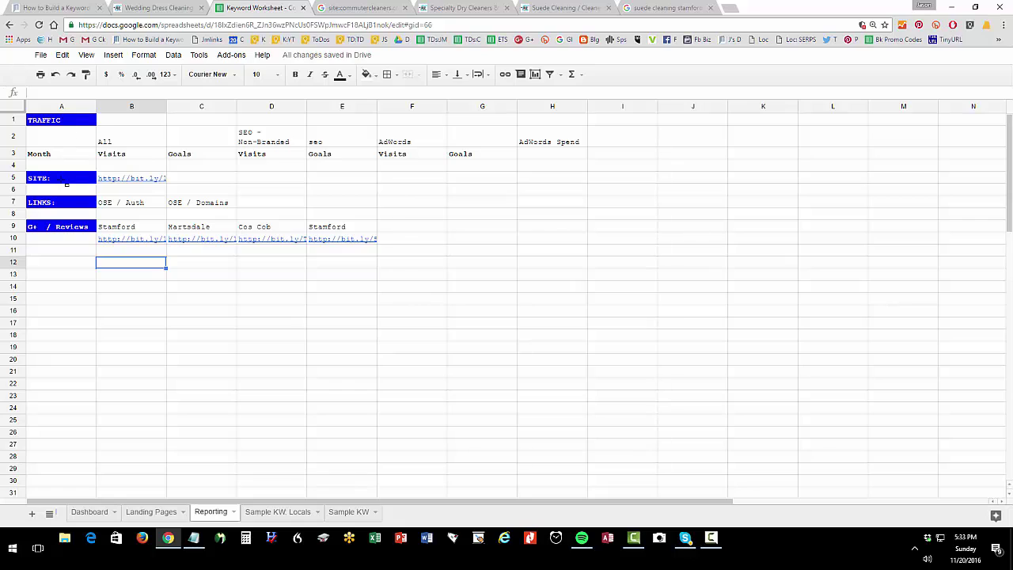
click(67, 183)
click(61, 206)
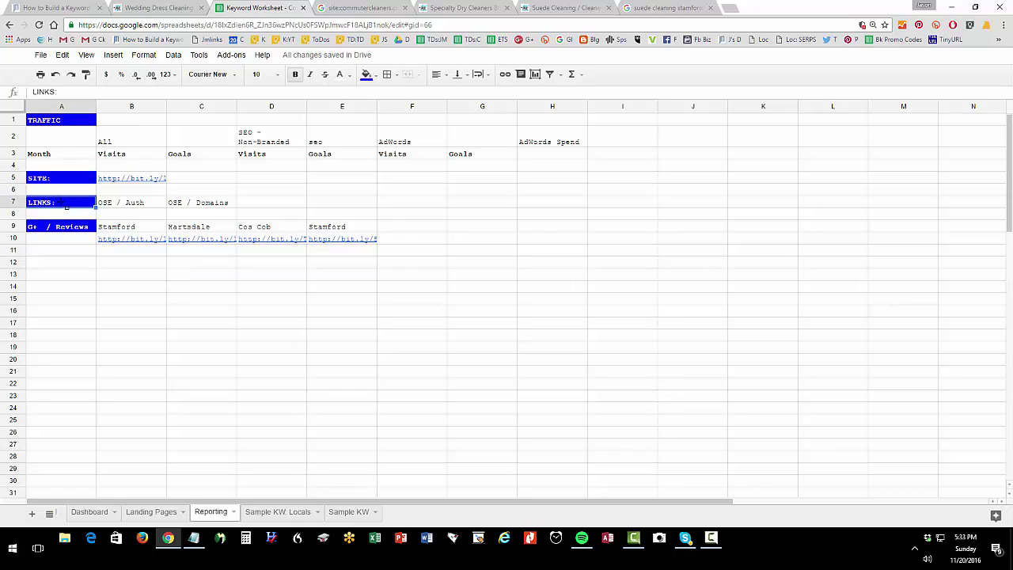
click(69, 229)
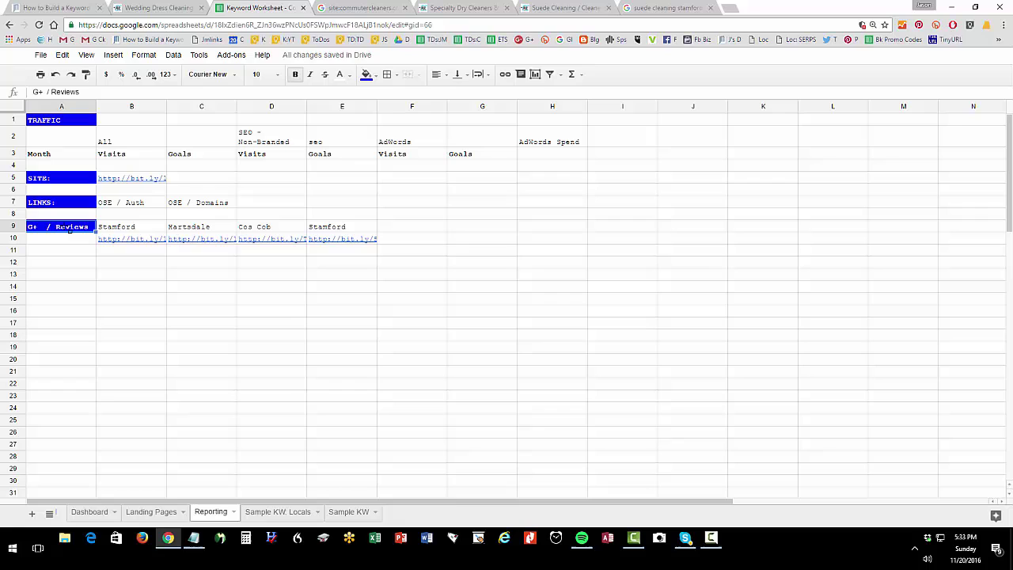
click(272, 515)
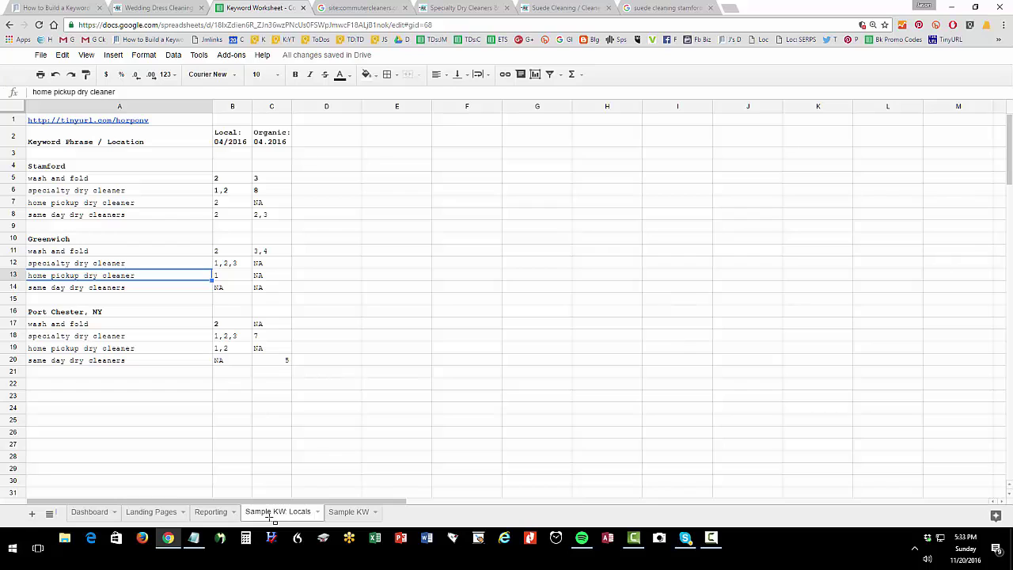
click(331, 512)
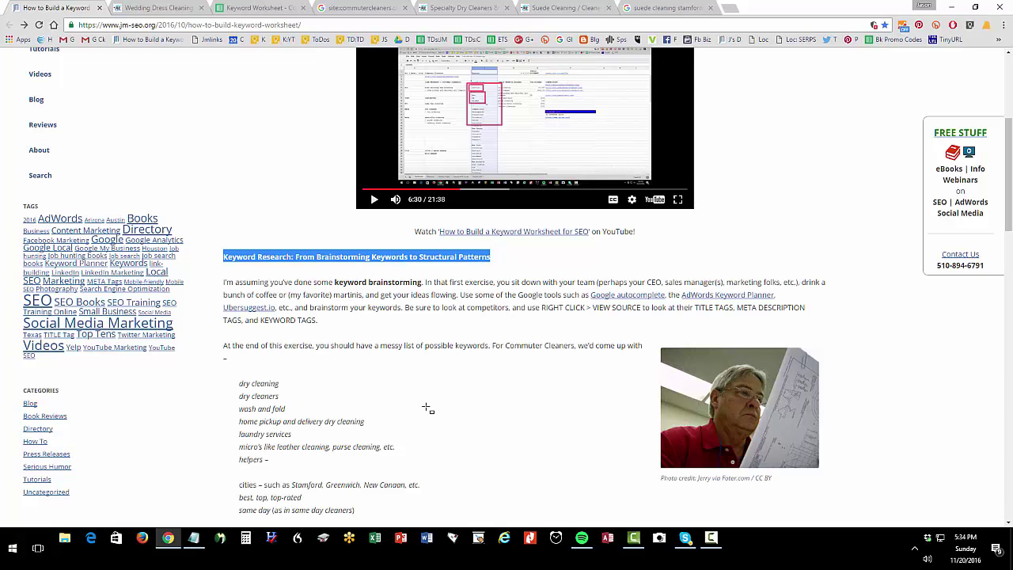
In the keyword worksheet article, box the brainstormed keywords dry cleaning, dry cleaners, wash and fold, micro's and purse cleaning
scroll(434, 412, down, 3)
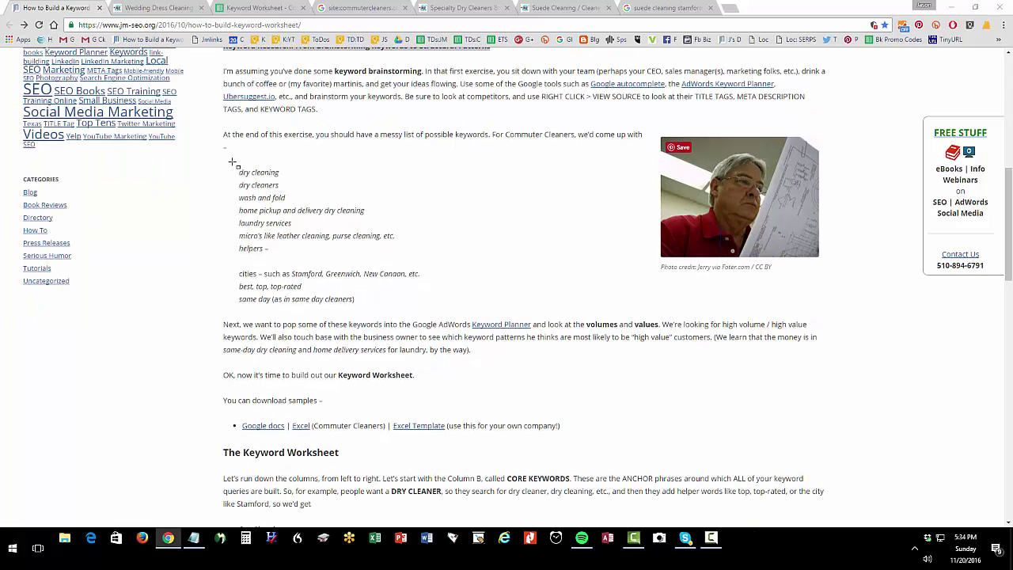
drag(230, 161, 292, 196)
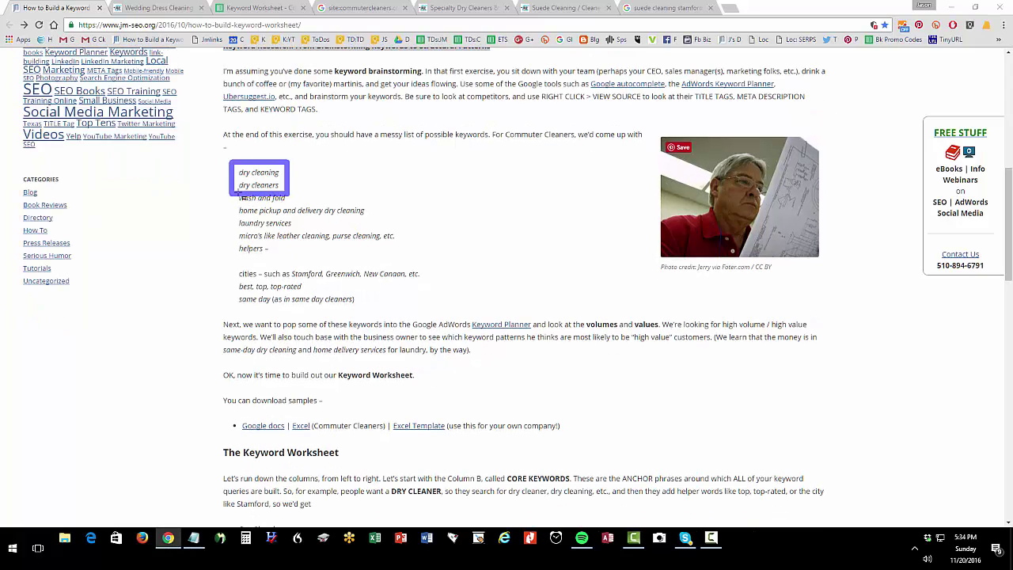
mouse_move(237, 190)
mouse_down()
mouse_move(282, 215)
mouse_move(307, 215)
mouse_move(300, 208)
mouse_up()
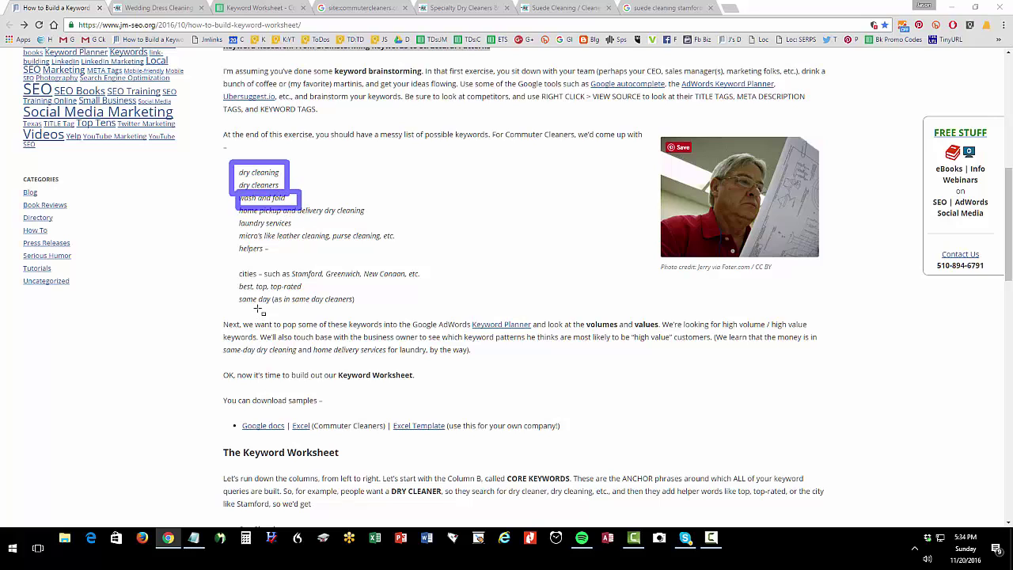
drag(228, 229, 388, 249)
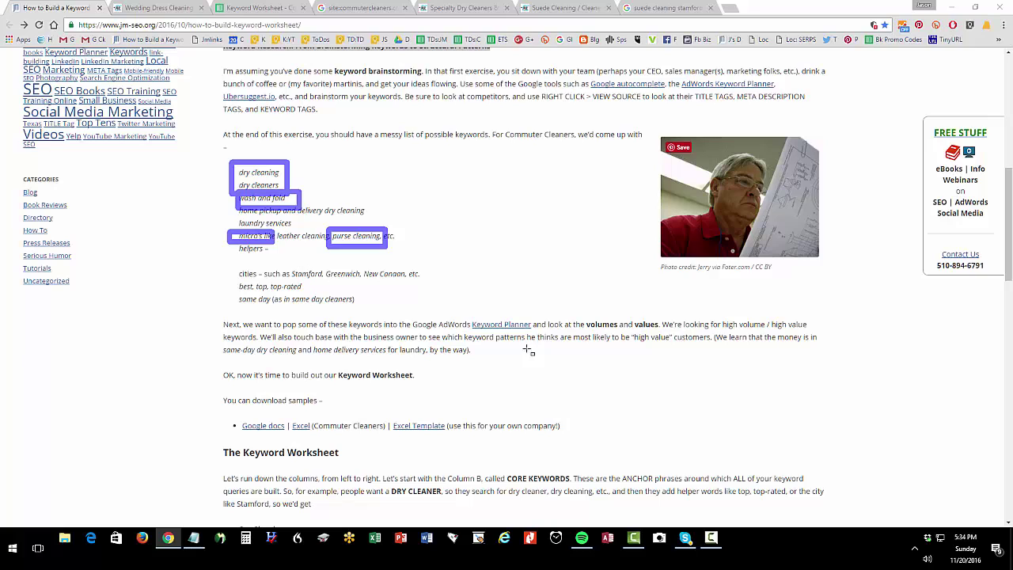
Box the article's Keyword Planner link, sample downloads and Excel Template link, and clear the drawn boxes
drag(465, 313, 556, 338)
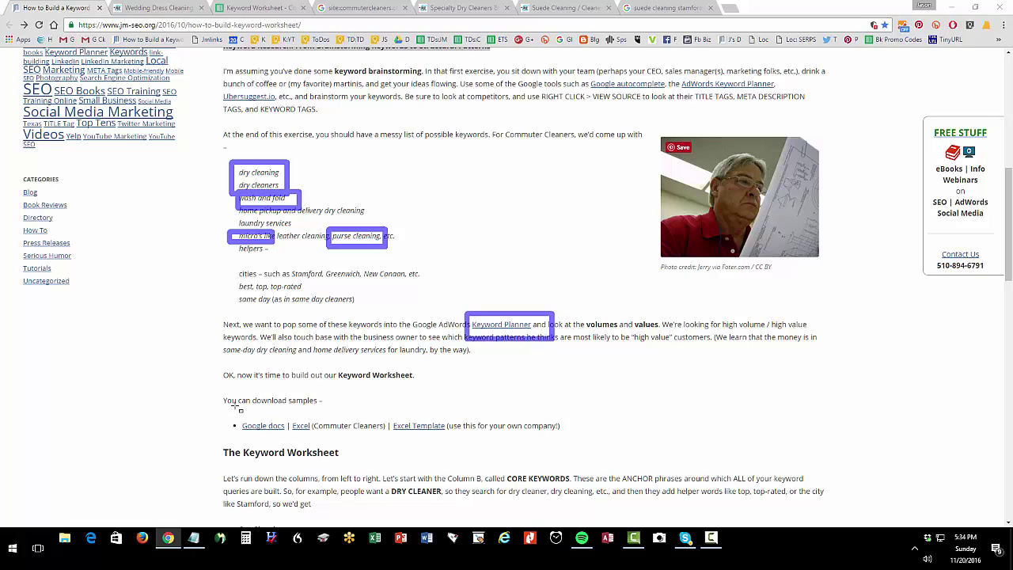
drag(223, 396, 572, 440)
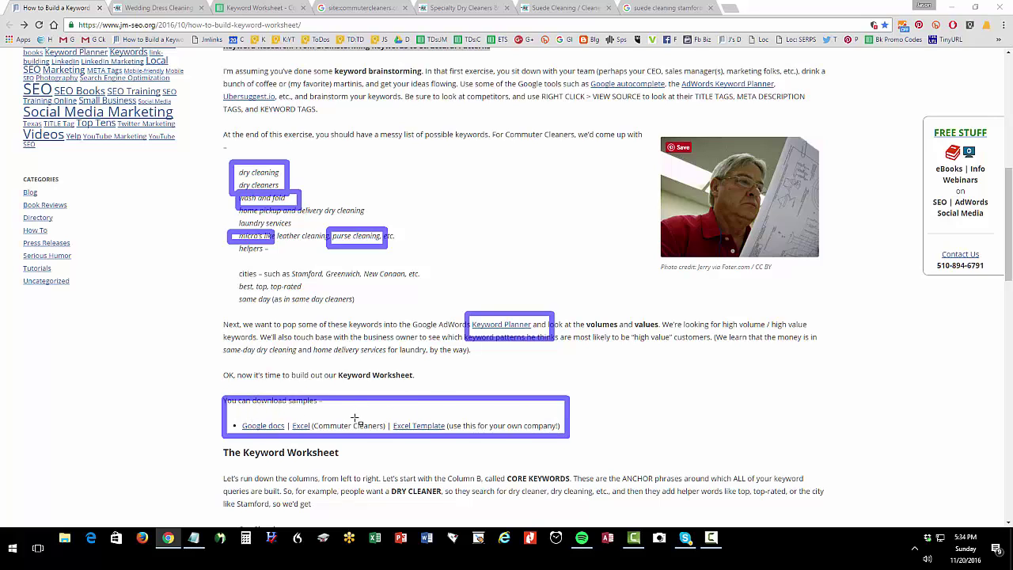
drag(382, 417, 463, 440)
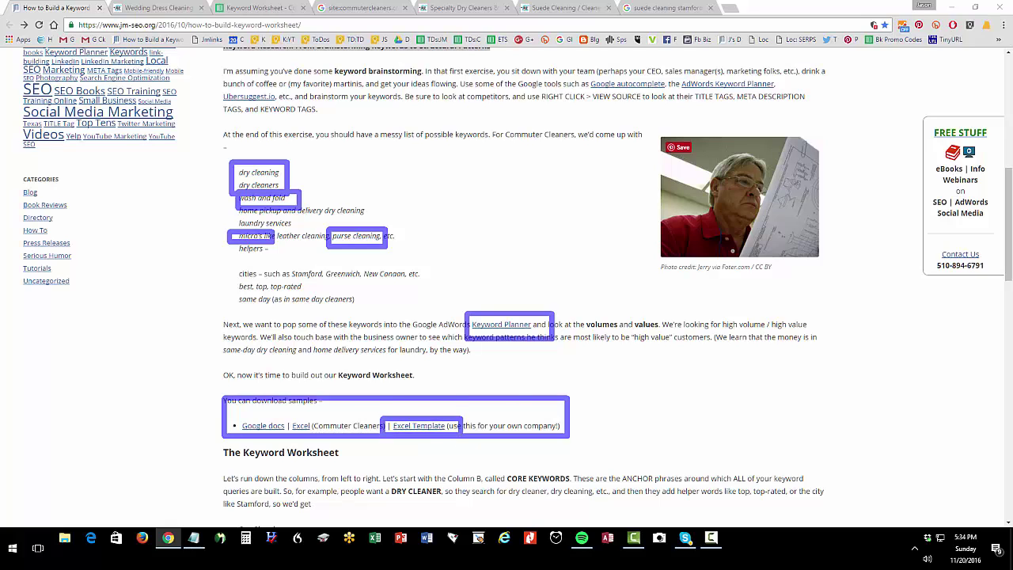
key(Escape)
Highlight "The Keyword Worksheet" and "CORE KEYWORD = A LANDING PAGE" in the article and examine its Helper Words, Volumes and Other Tabs sections
scroll(452, 380, down, 4)
drag(223, 140, 352, 143)
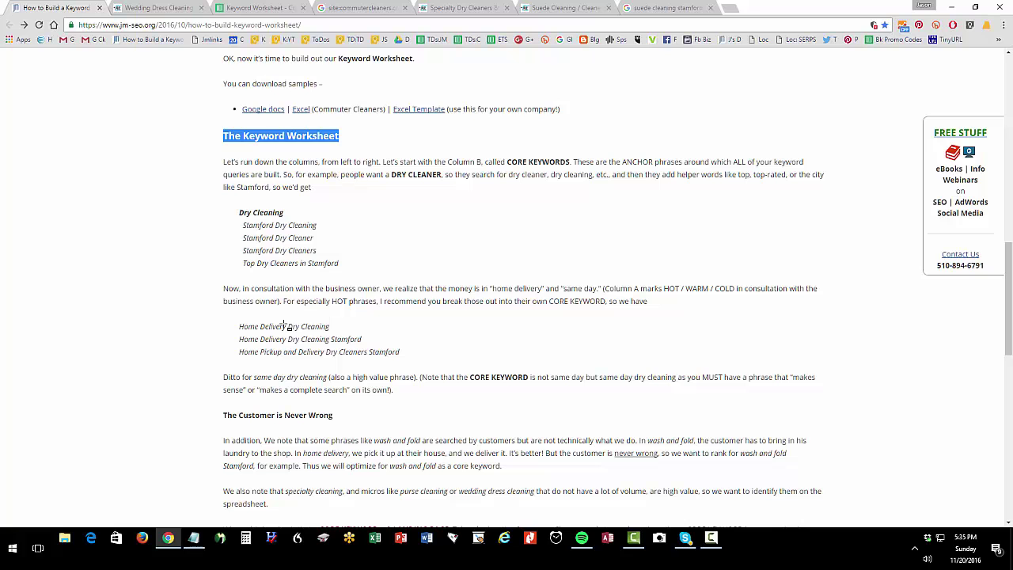
scroll(287, 329, down, 2)
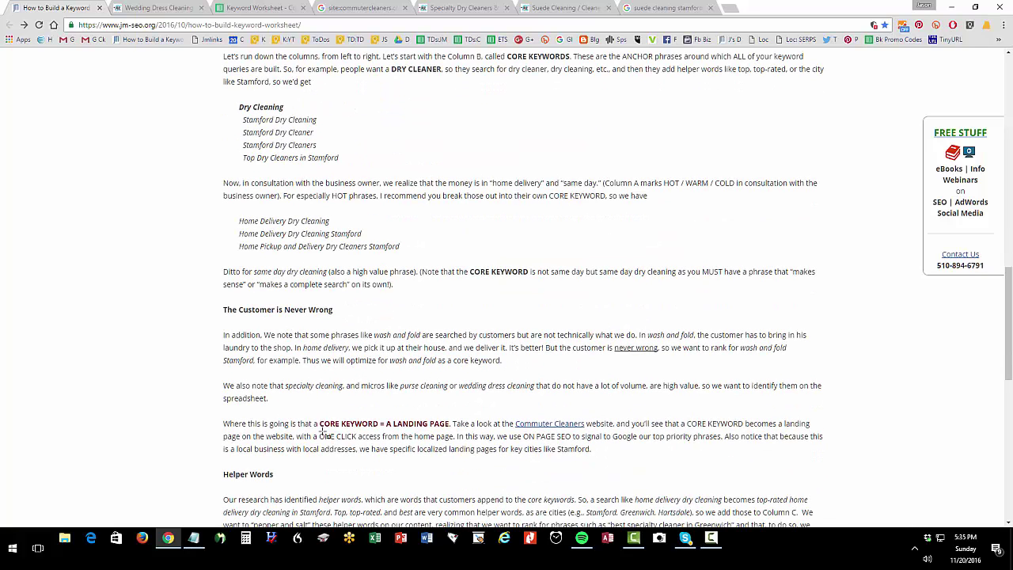
drag(324, 425, 435, 422)
scroll(427, 425, down, 4)
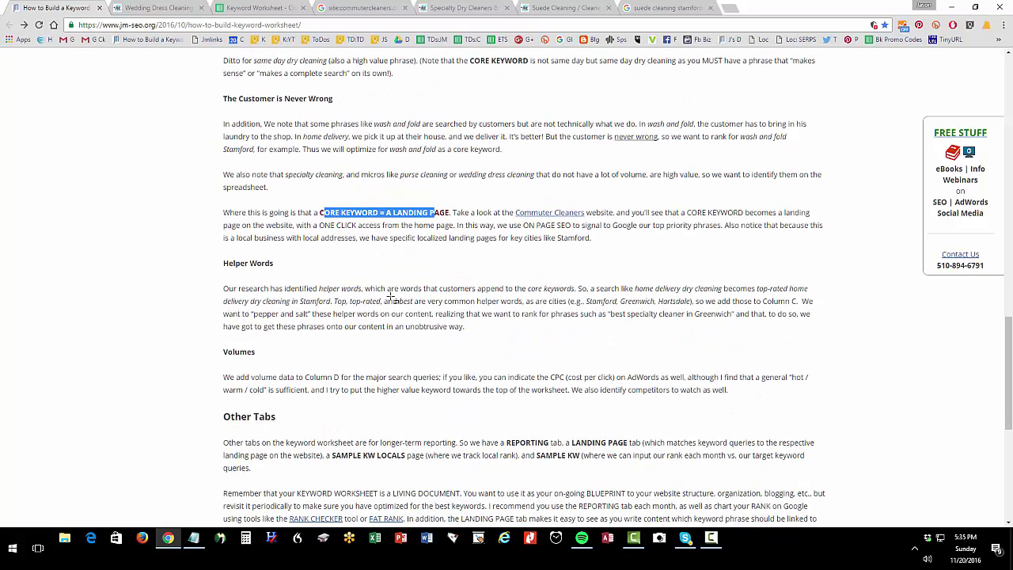
scroll(390, 299, down, 2)
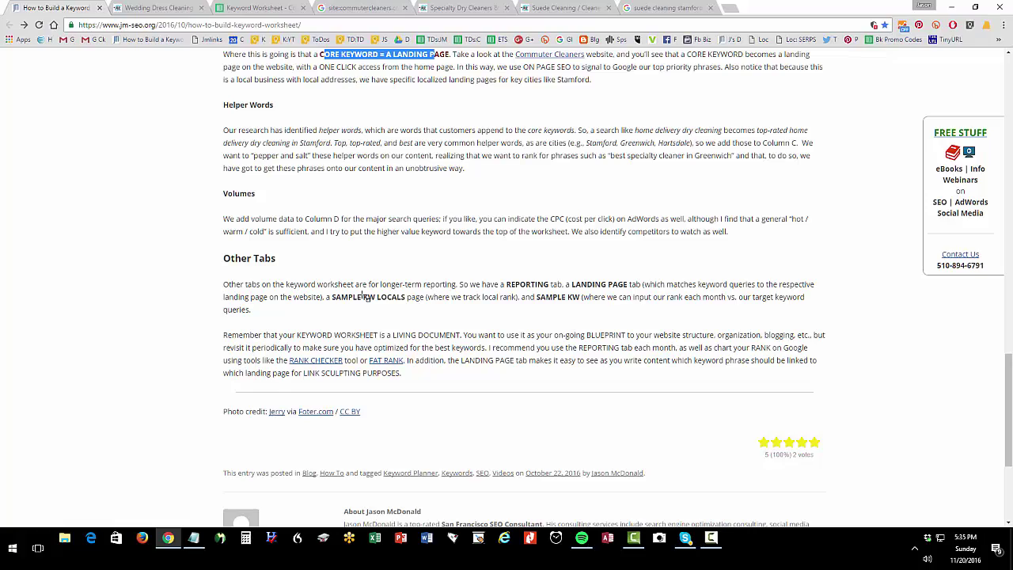
scroll(366, 297, up, 10)
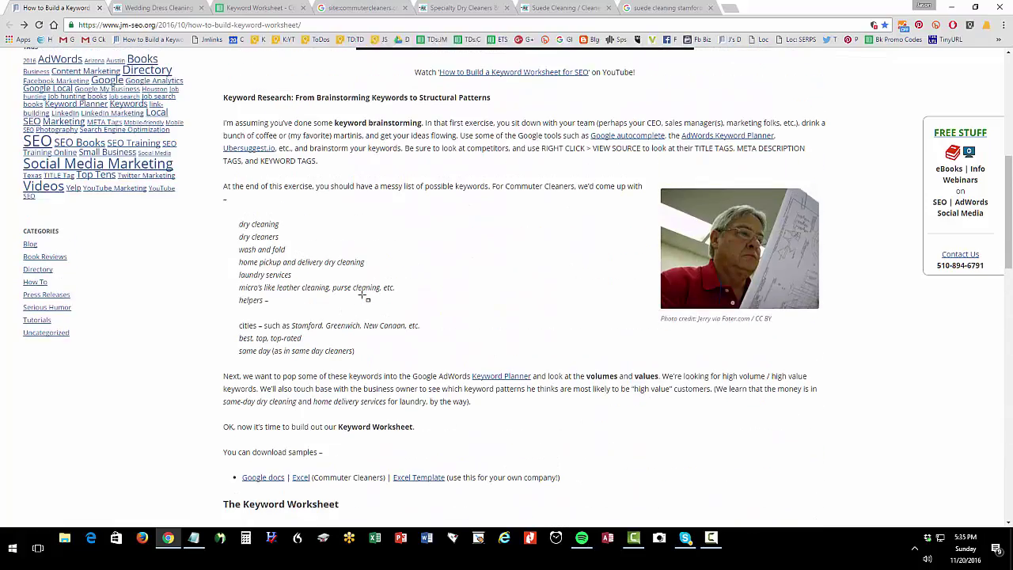